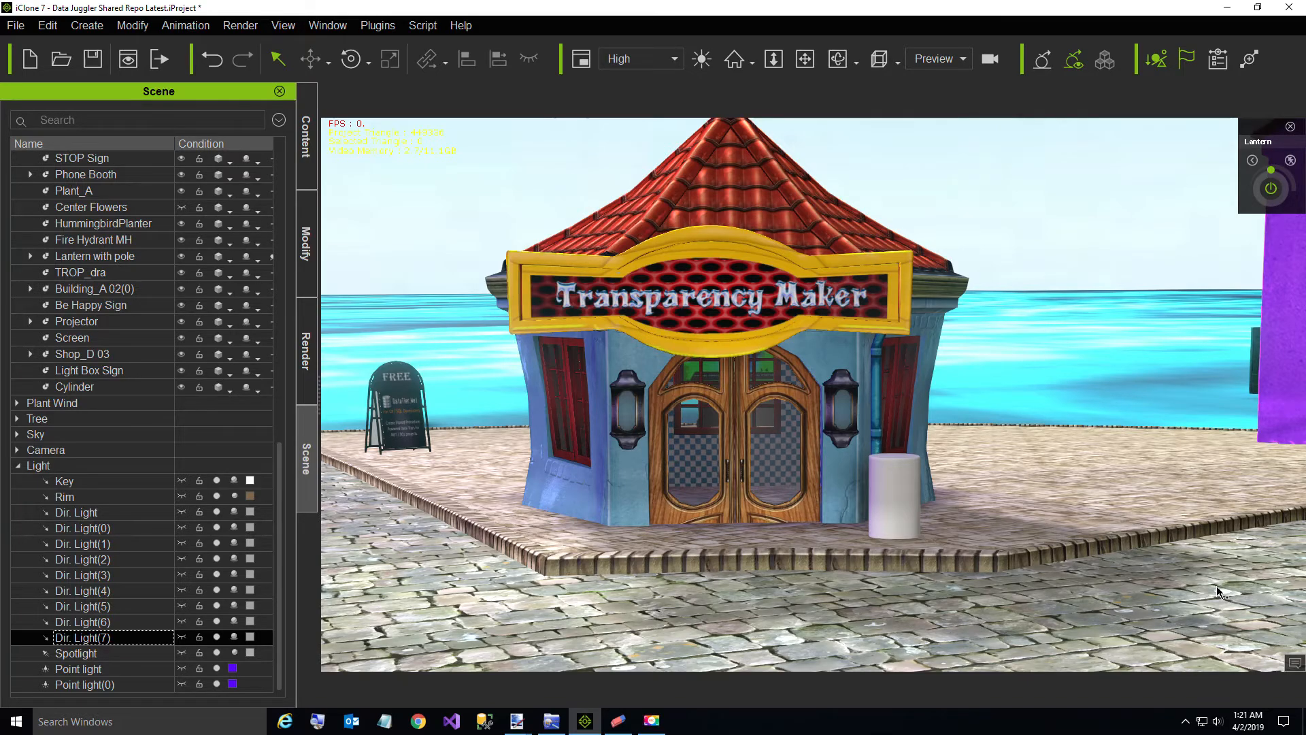
# Step: Switch to paint.net to view Pencil Small.png with its white background, and minimize it
pyautogui.press('alt')
pyautogui.moveTo(514, 721)
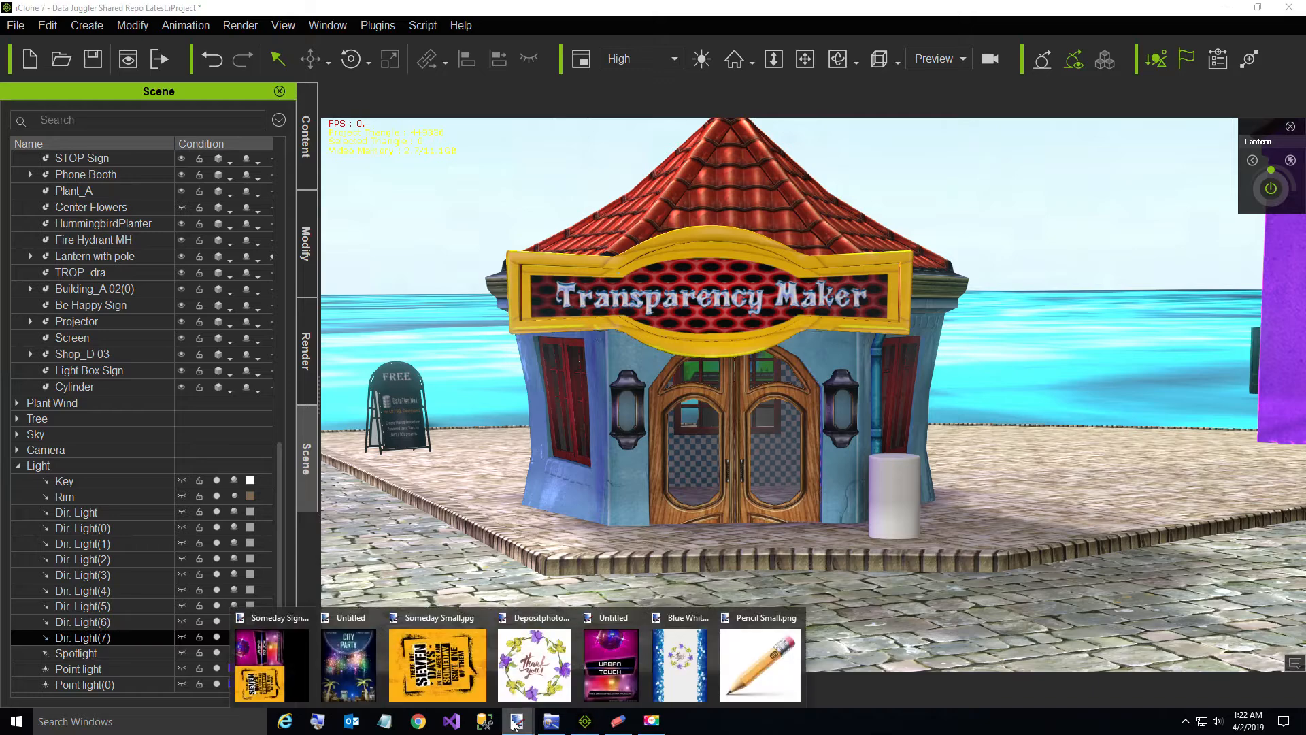
pyautogui.click(765, 664)
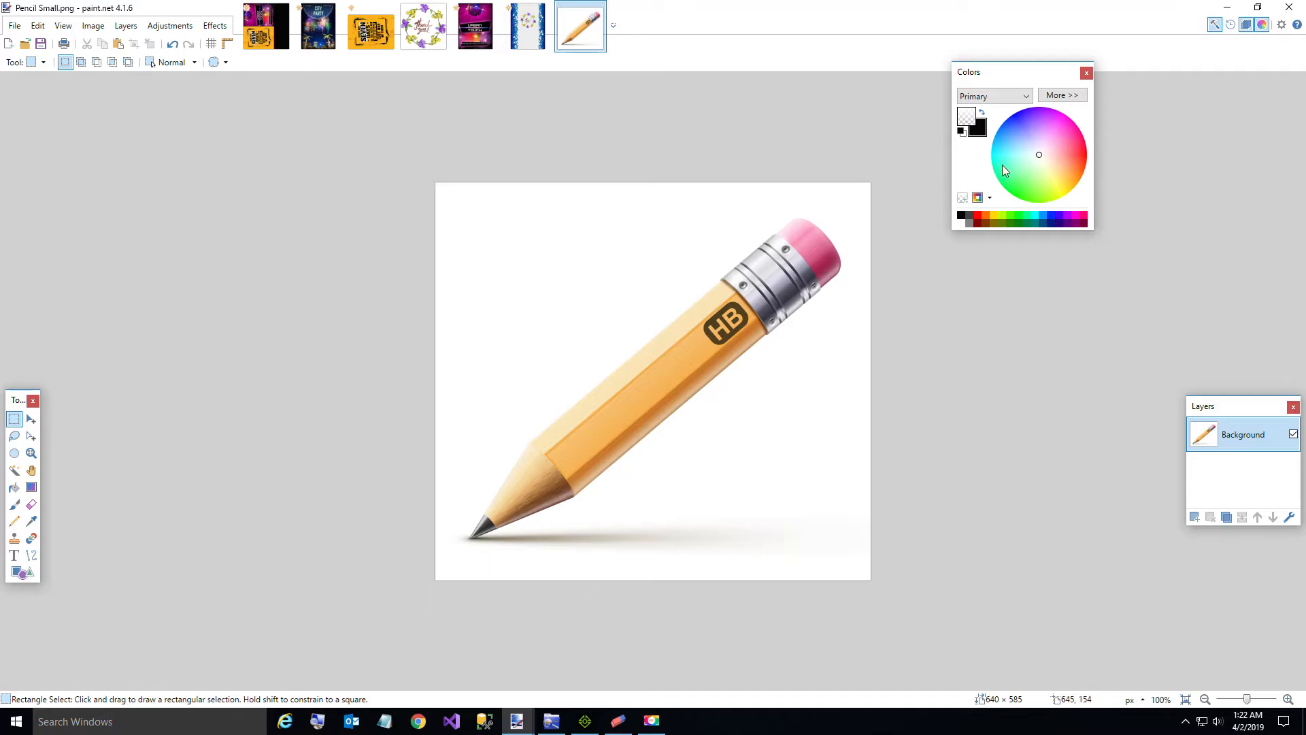
pyautogui.click(1228, 7)
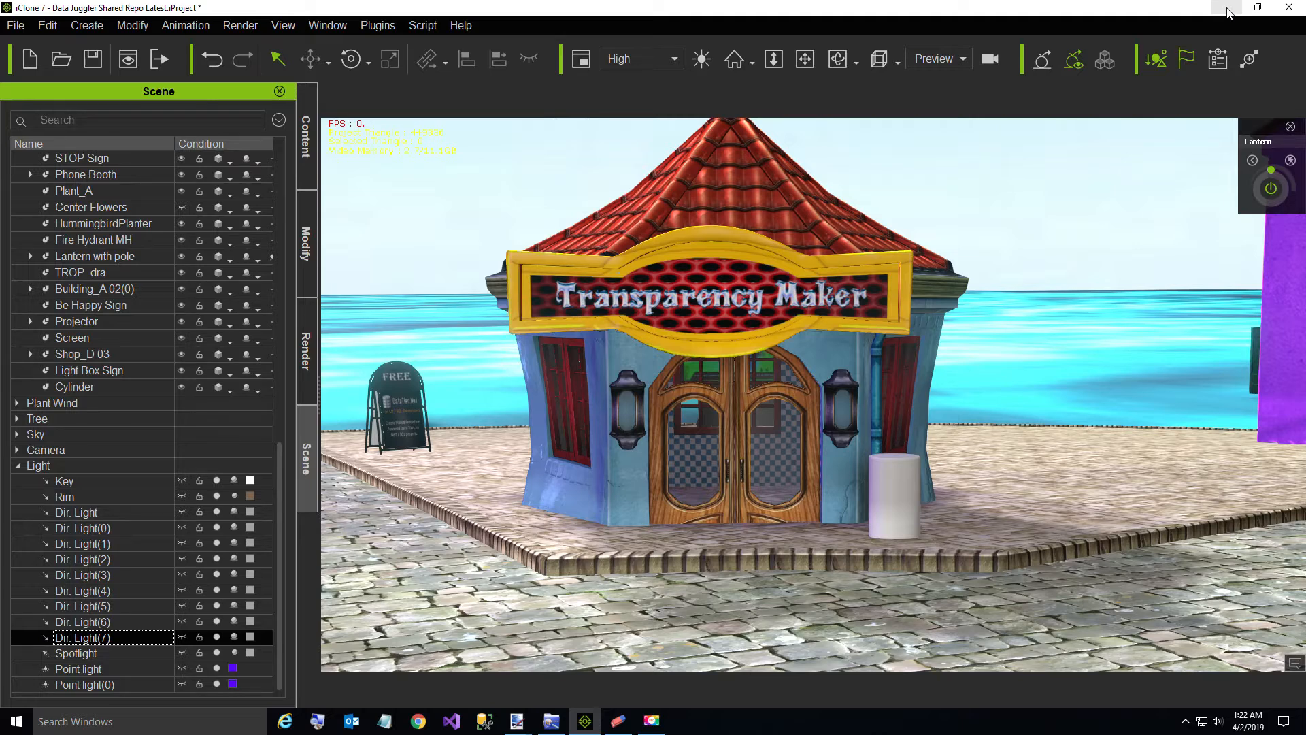
# Step: Minimize iClone, launch Transparency Maker from the desktop and open the image Pencil Small.png from the Temp folder
pyautogui.click(1228, 10)
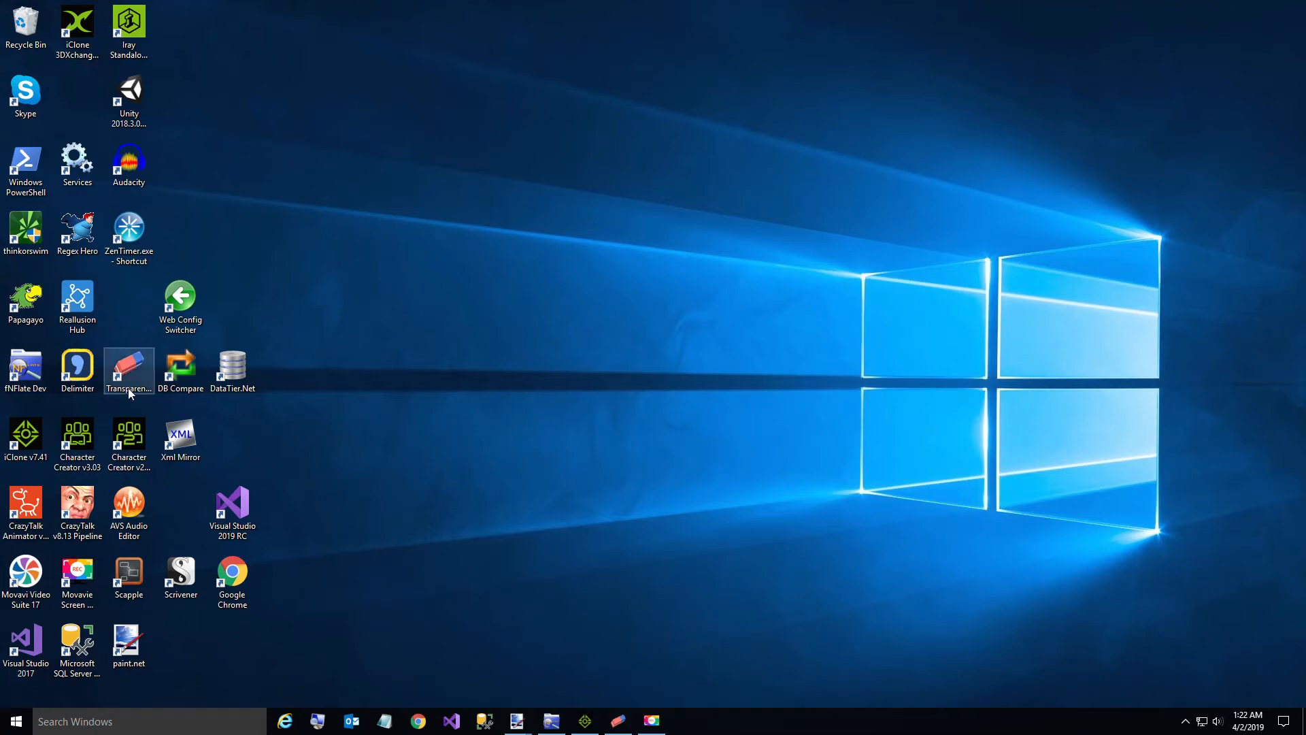
pyautogui.doubleClick(129, 371)
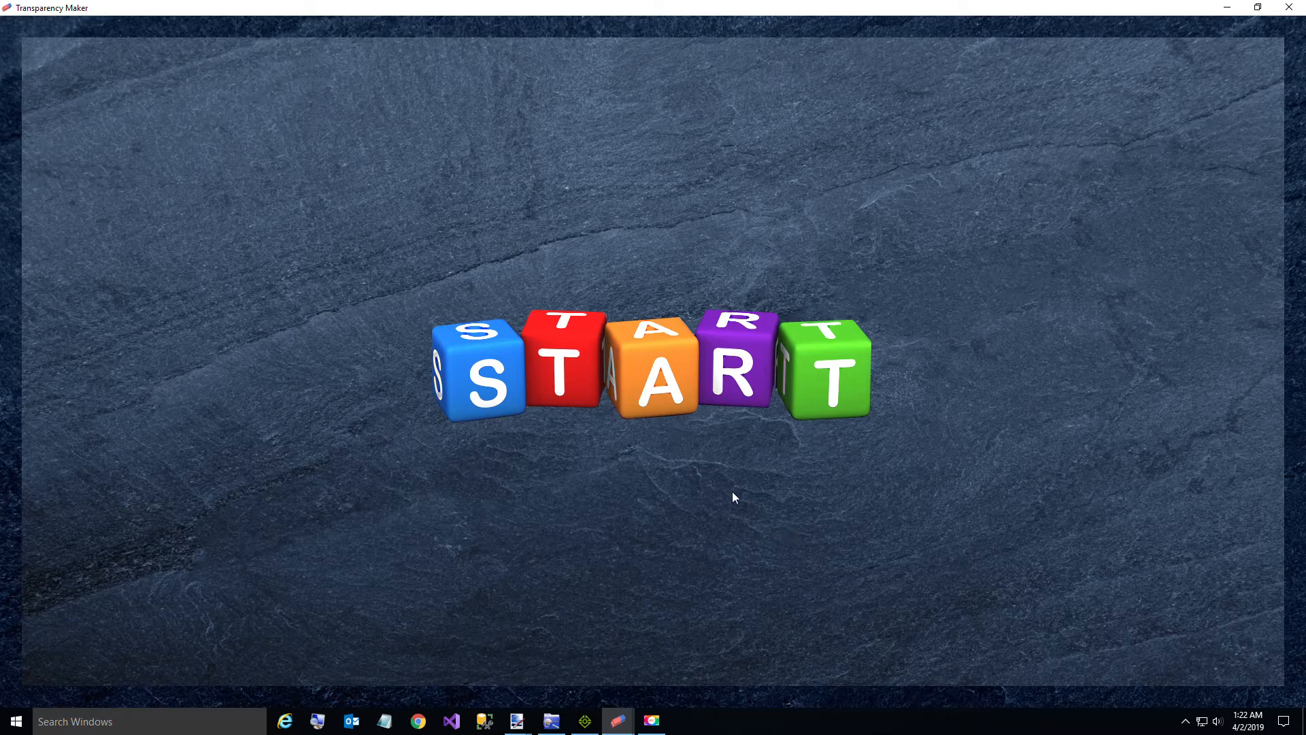
pyautogui.click(661, 373)
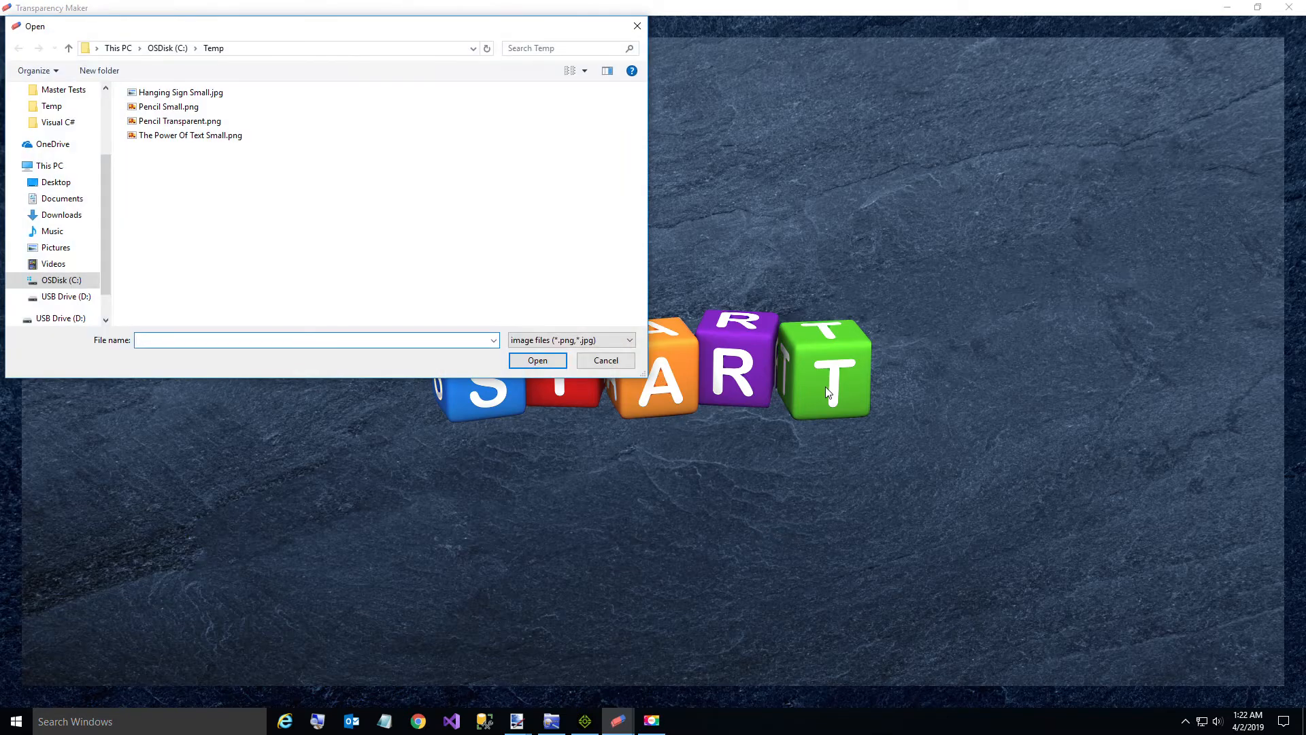
pyautogui.doubleClick(156, 107)
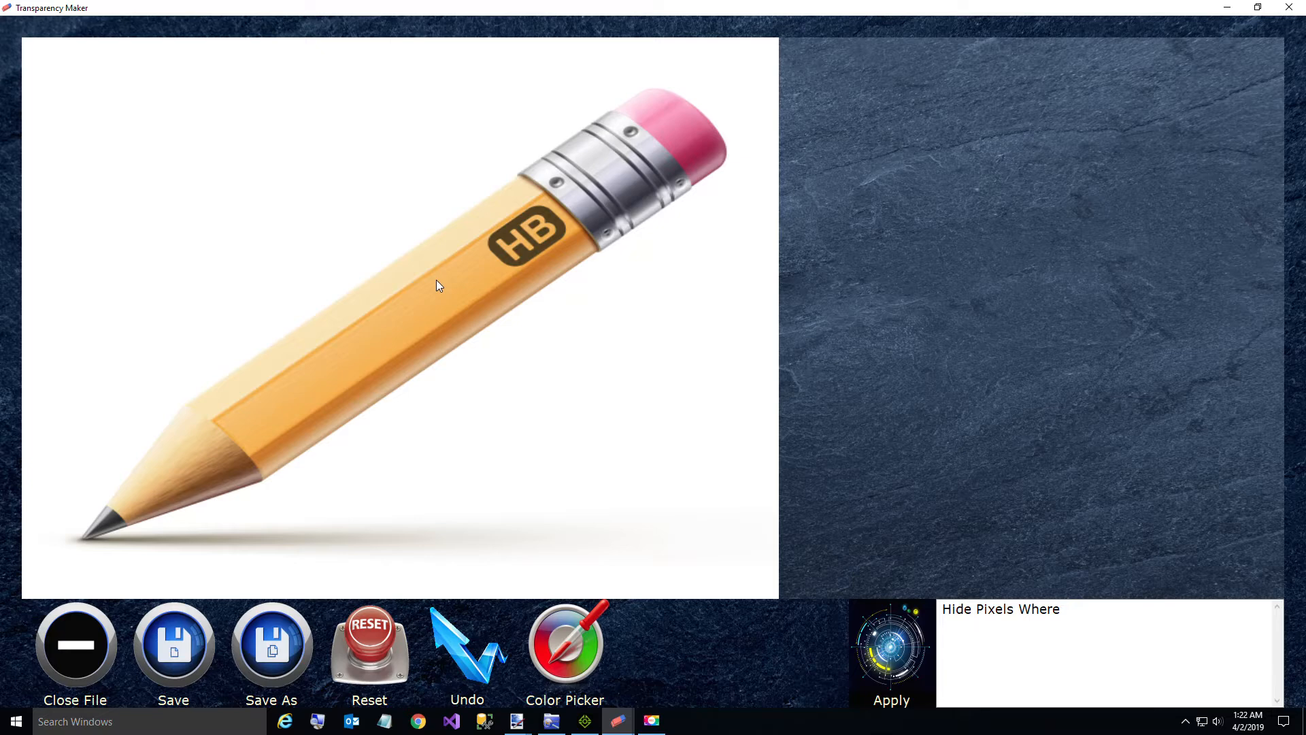
# Step: Sample the white background and hide the pixels where Total > 765
pyautogui.click(1091, 609)
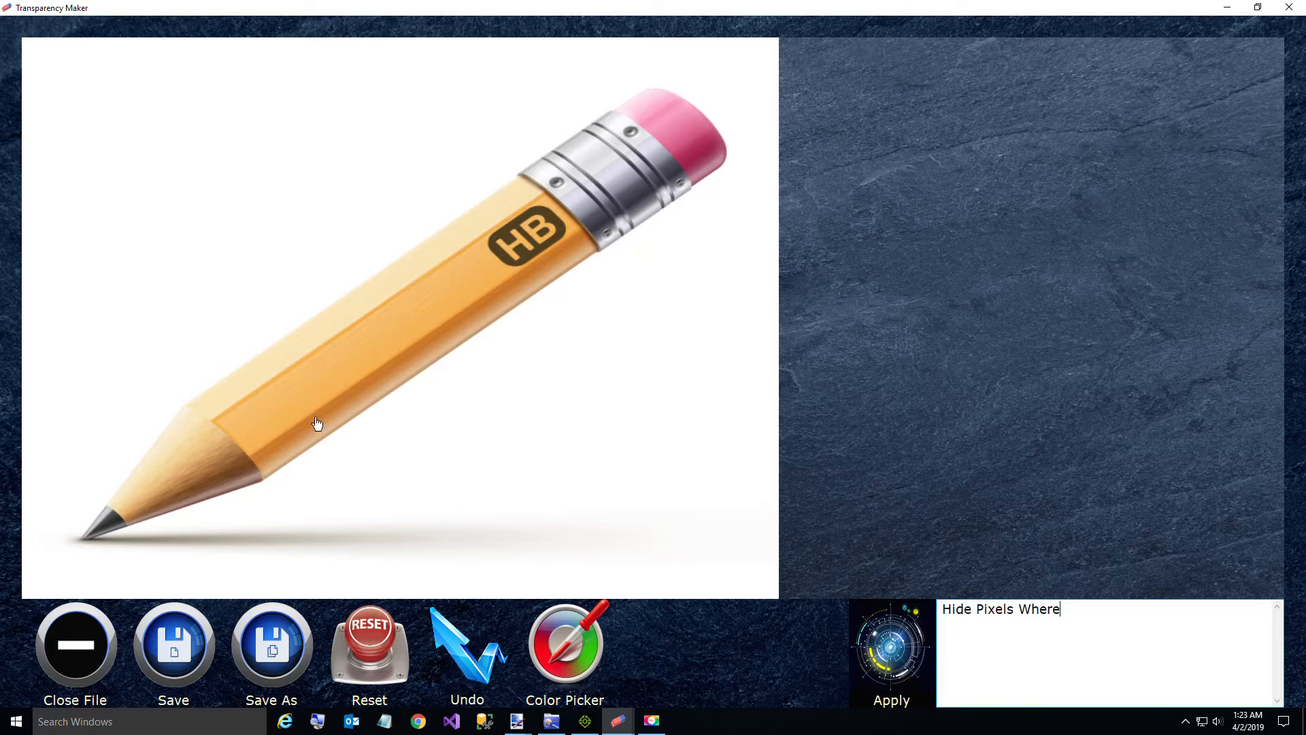
pyautogui.moveTo(230, 348)
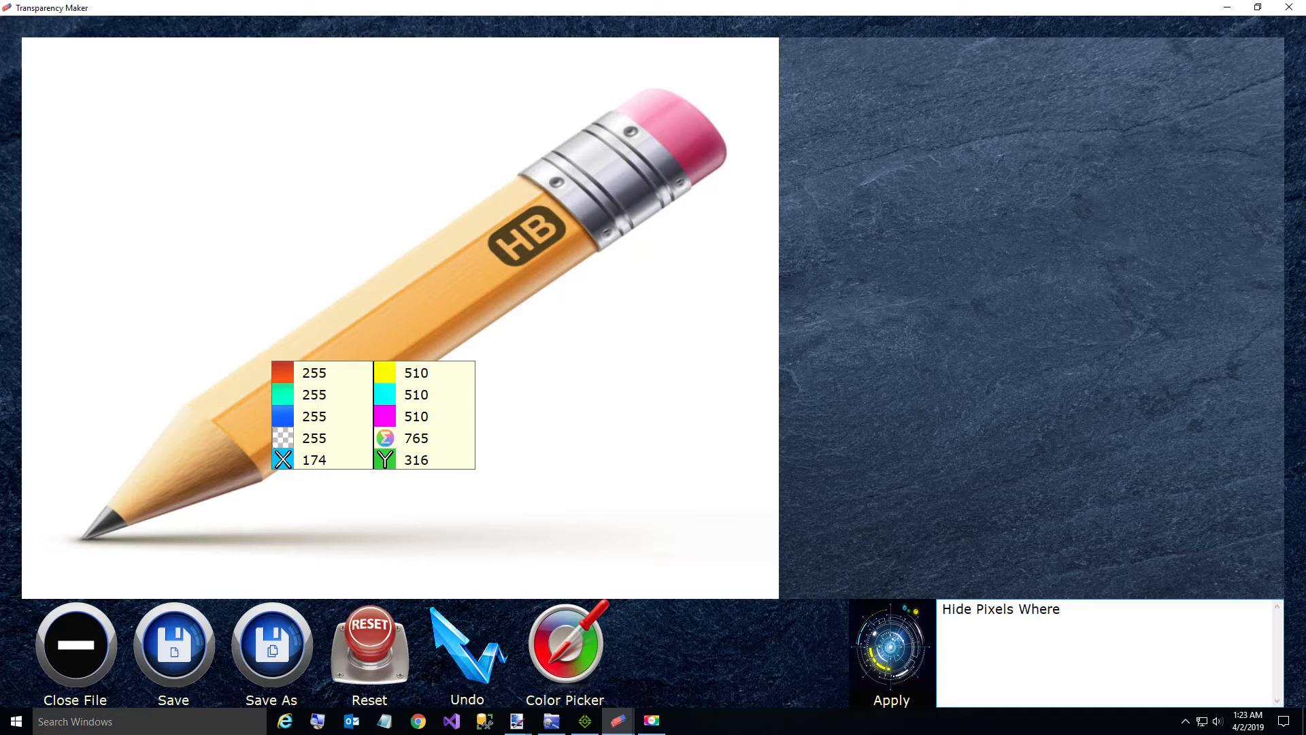
pyautogui.write('Total > 87')
pyautogui.press('BackSpace')
pyautogui.press('BackSpace')
pyautogui.write('765')
pyautogui.click(897, 660)
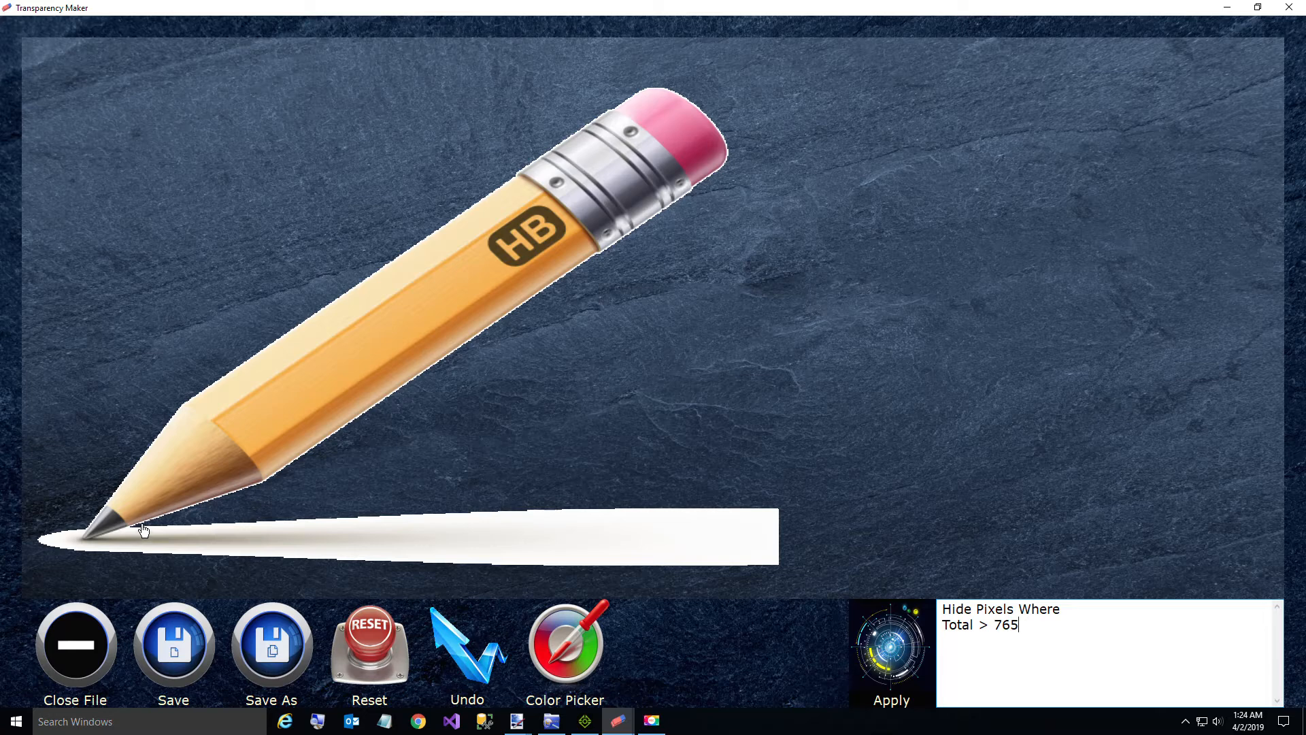
# Step: Sample a point just above the shadow near the pencil tip and add the conditions X > 101 and Y > 506 to the query
pyautogui.moveTo(142, 531)
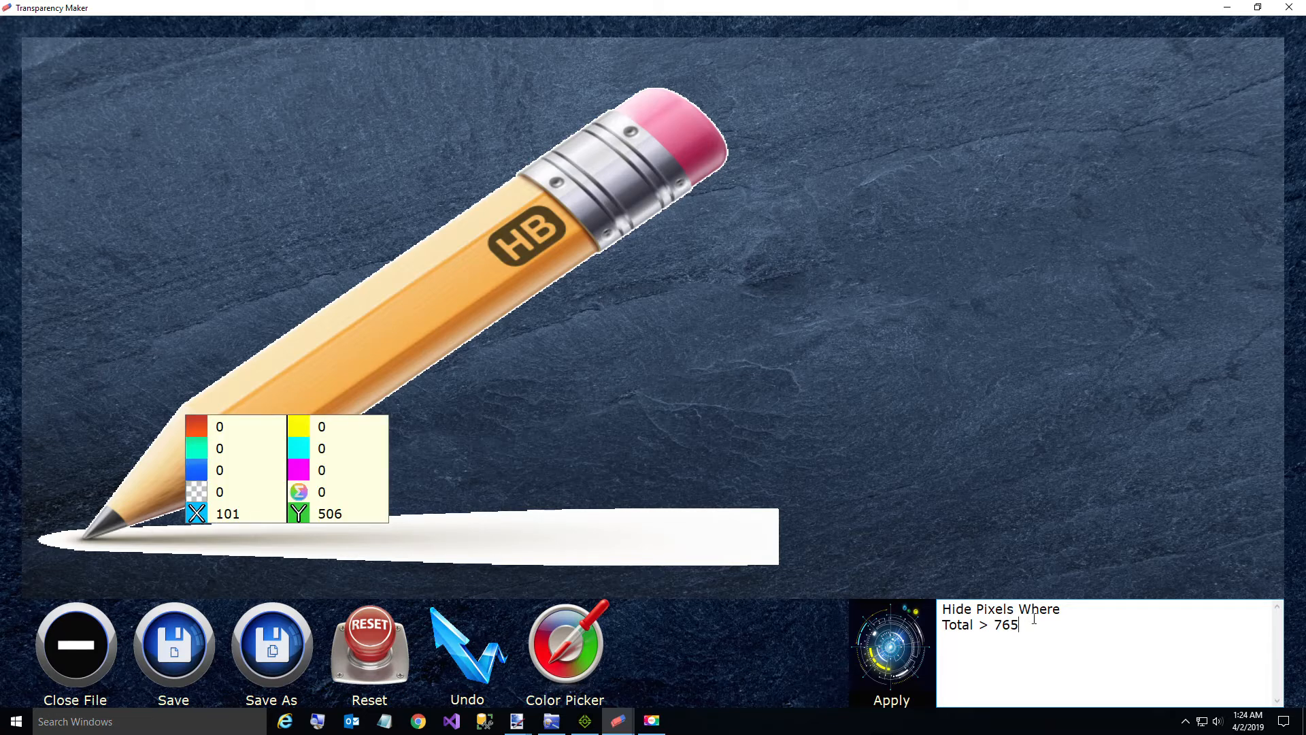
pyautogui.press('Return')
pyautogui.press('Up')
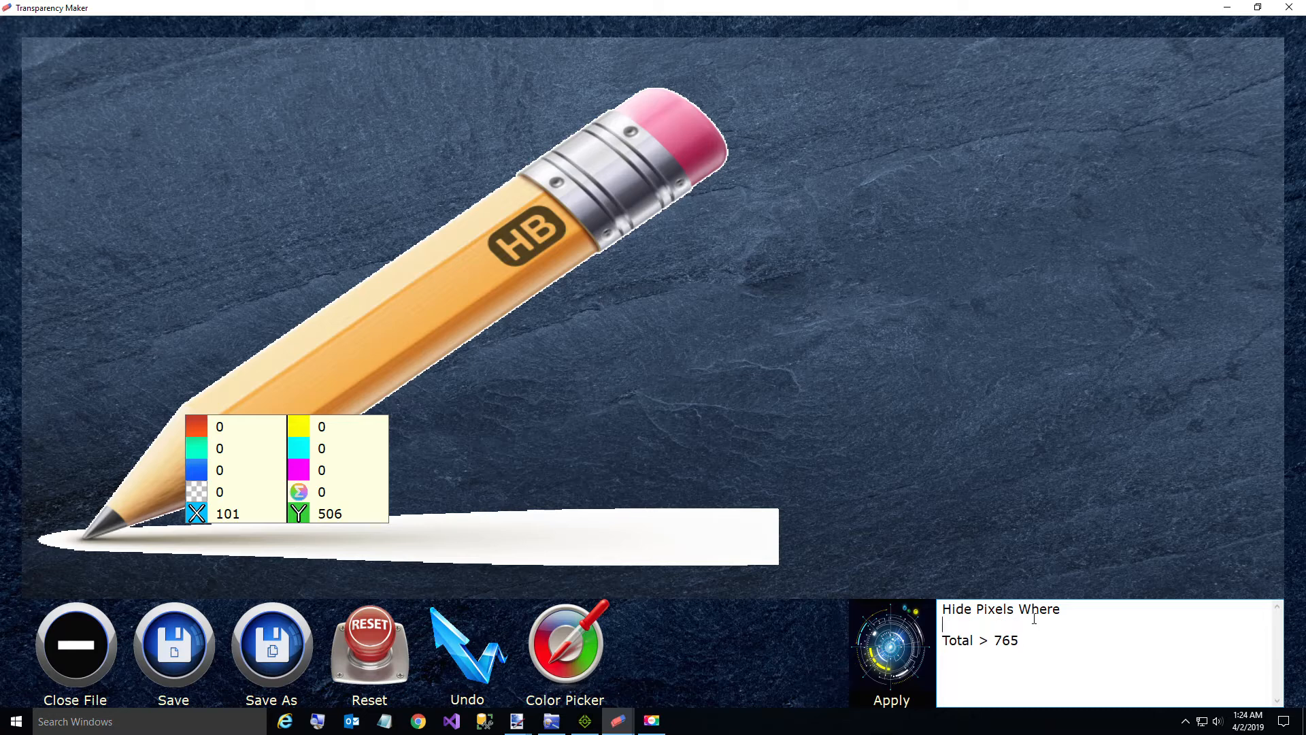
pyautogui.write('X > 101')
pyautogui.press('Return')
pyautogui.write('Y ')
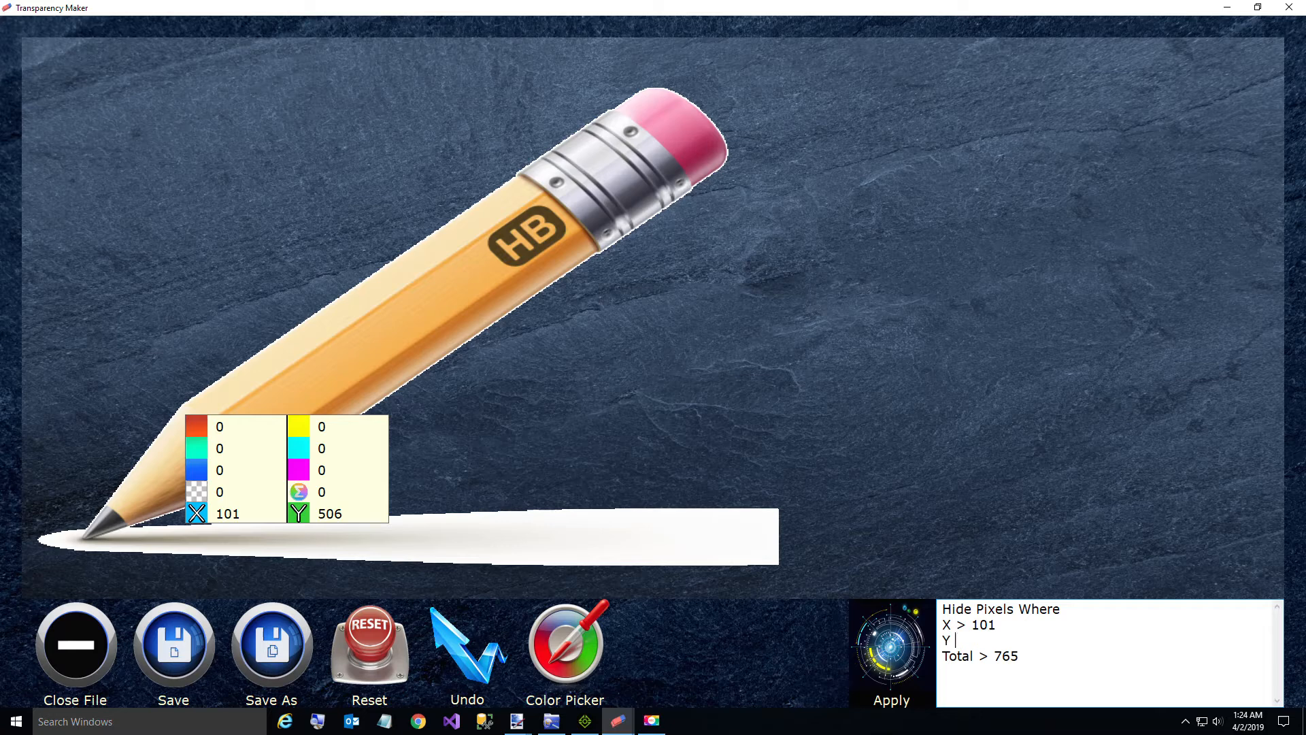
pyautogui.write('> 506')
# Step: Change the Total condition to > 500 and apply the query to the pencil's shadow
pyautogui.click(1028, 662)
pyautogui.doubleClick(1006, 655)
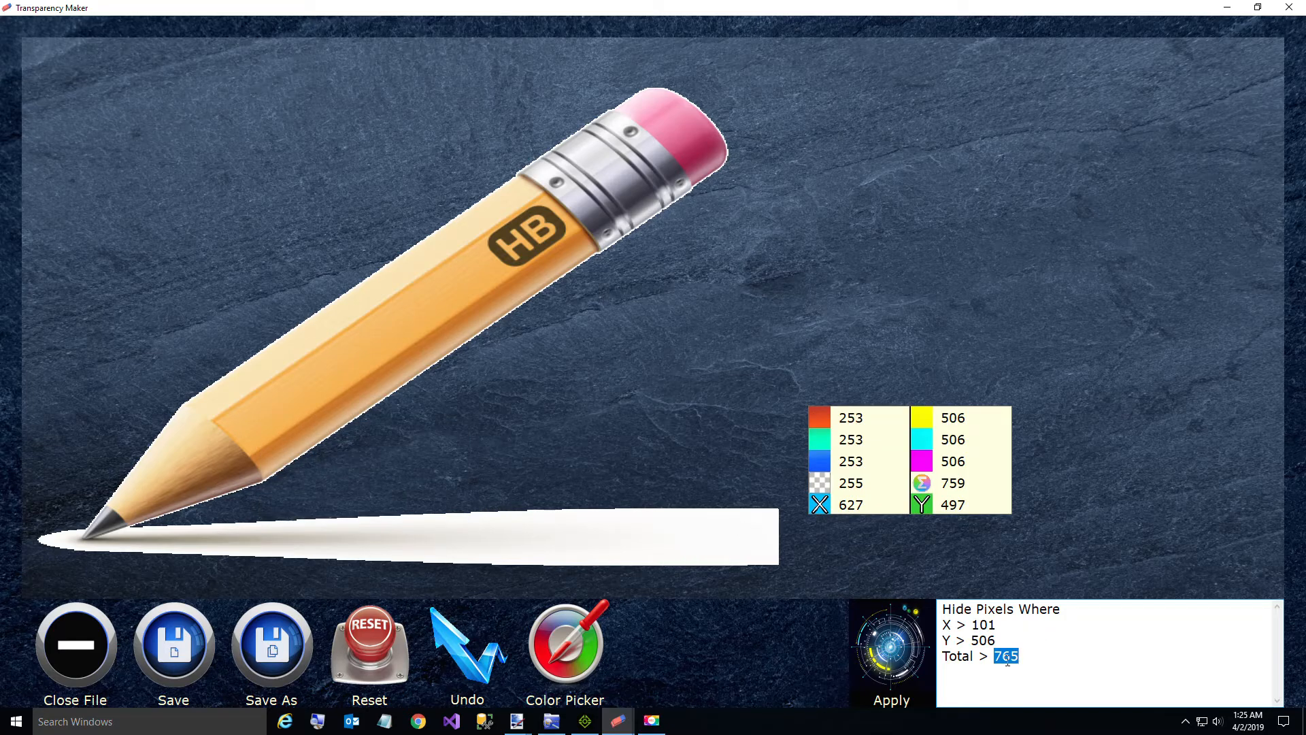
pyautogui.write('500')
pyautogui.click(880, 673)
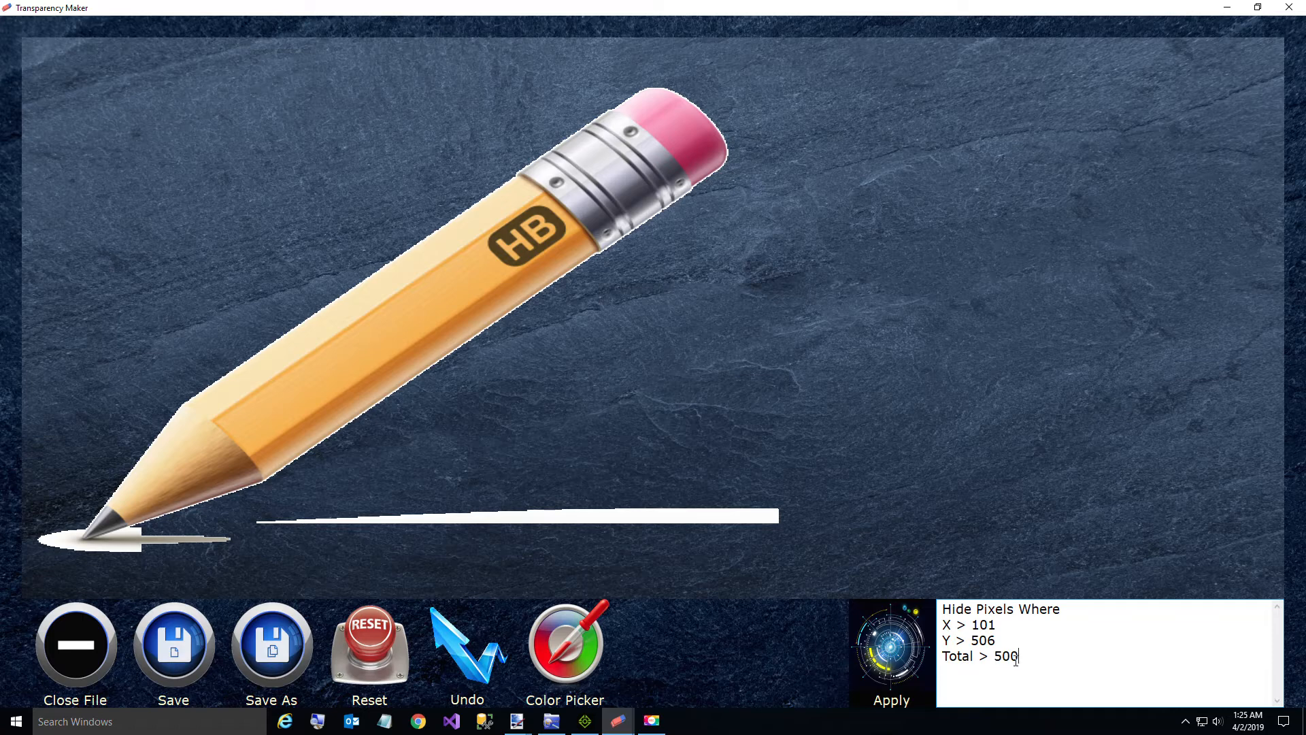
# Step: Remove the Total condition from the query and apply the remaining X and Y conditions
pyautogui.hotkey('shift', 'End')
pyautogui.press('Delete')
pyautogui.click(875, 644)
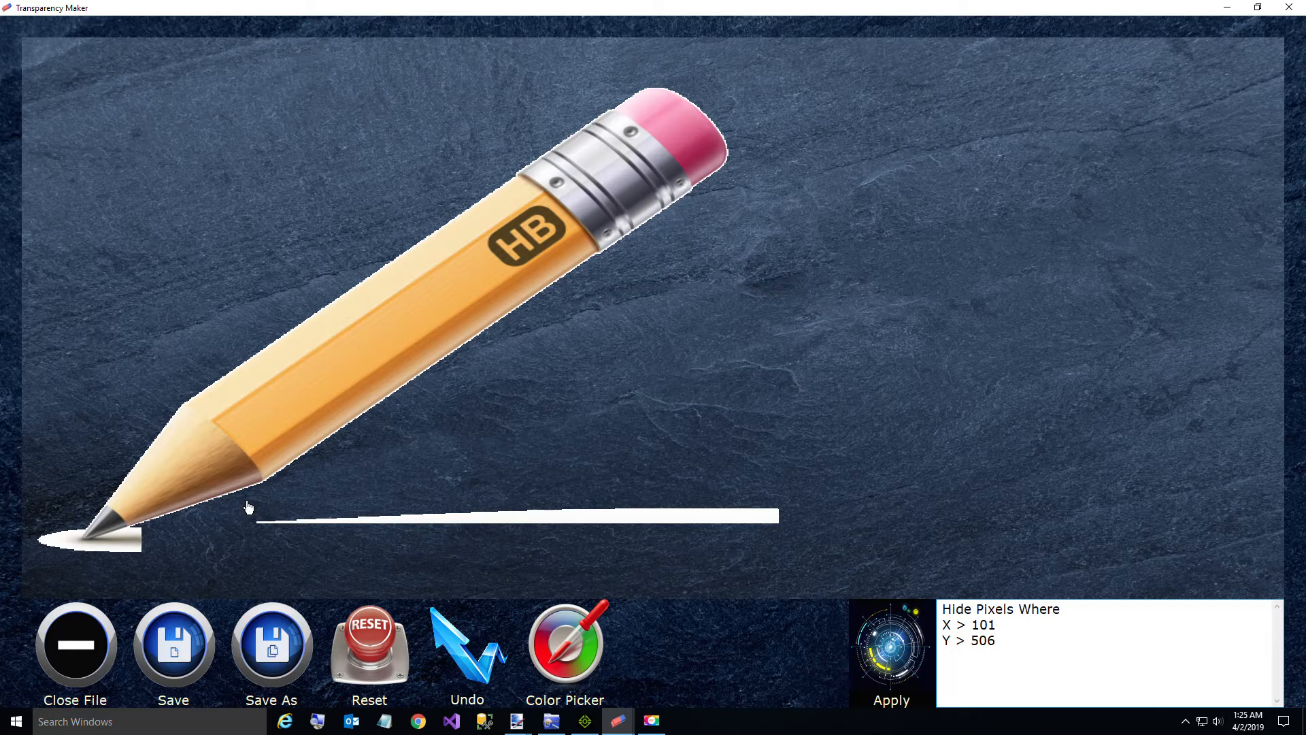
# Step: Sample a point above the remaining shadow strip and hide the pixels where X > 189 and Y > 482
pyautogui.moveTo(249, 507)
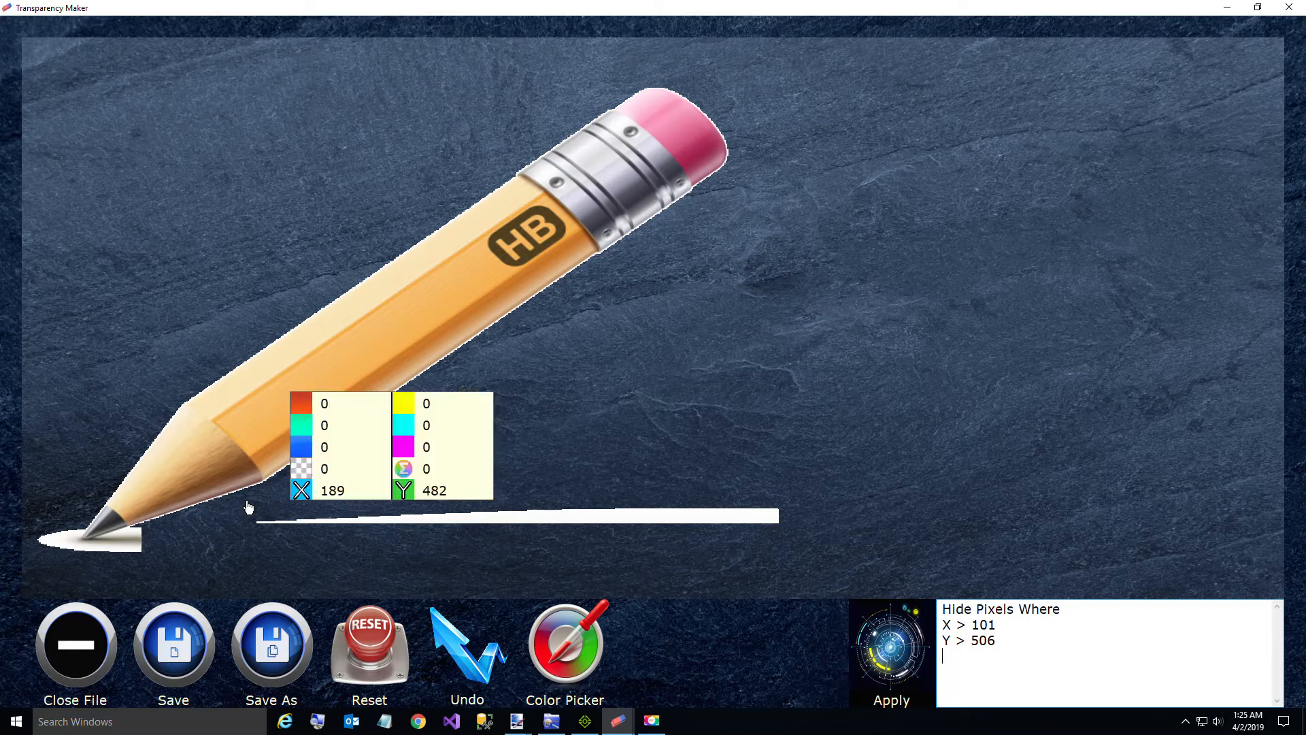
pyautogui.doubleClick(984, 627)
pyautogui.write('189')
pyautogui.press('Down')
pyautogui.press('BackSpace')
pyautogui.press('BackSpace')
pyautogui.press('BackSpace')
pyautogui.write('482')
pyautogui.click(894, 665)
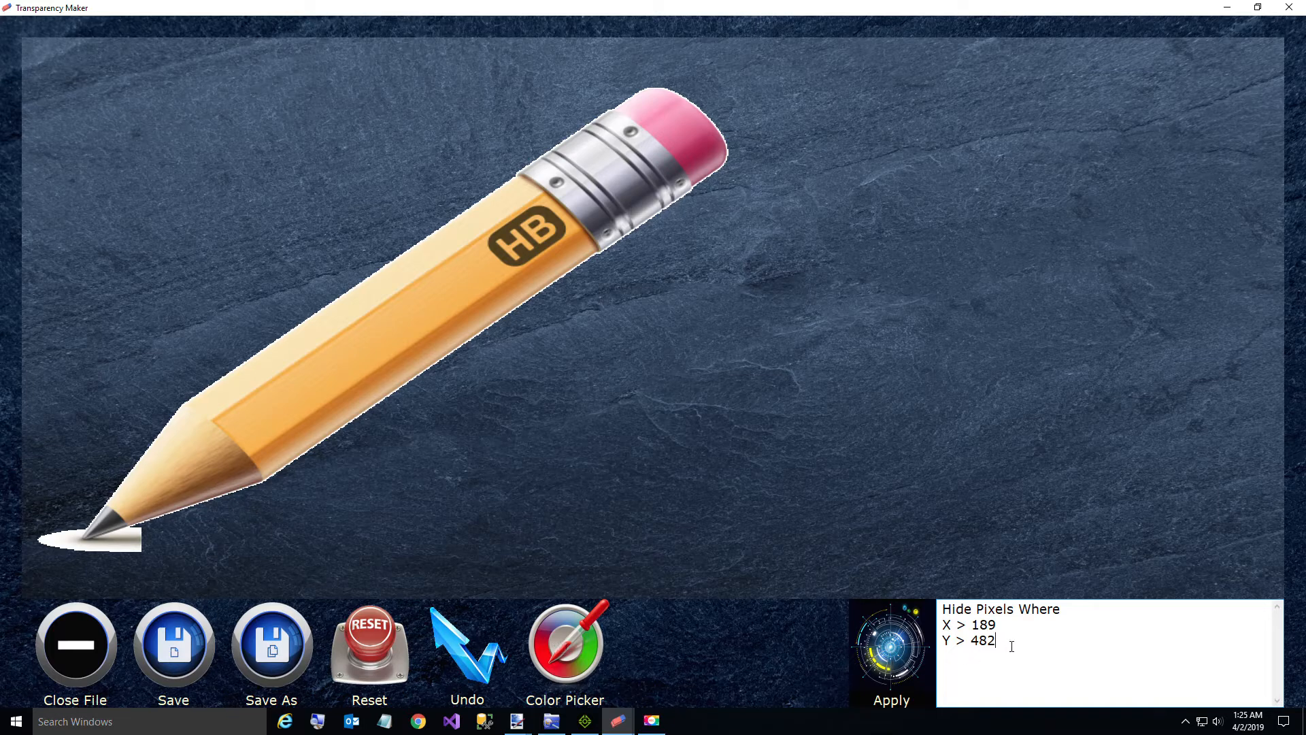
# Step: Replace the query with Draw Line 2 2 and pick endpoints 32 533 and 223 458 along the pencil's lower edge
pyautogui.moveTo(938, 621); pyautogui.dragTo(902, 601)
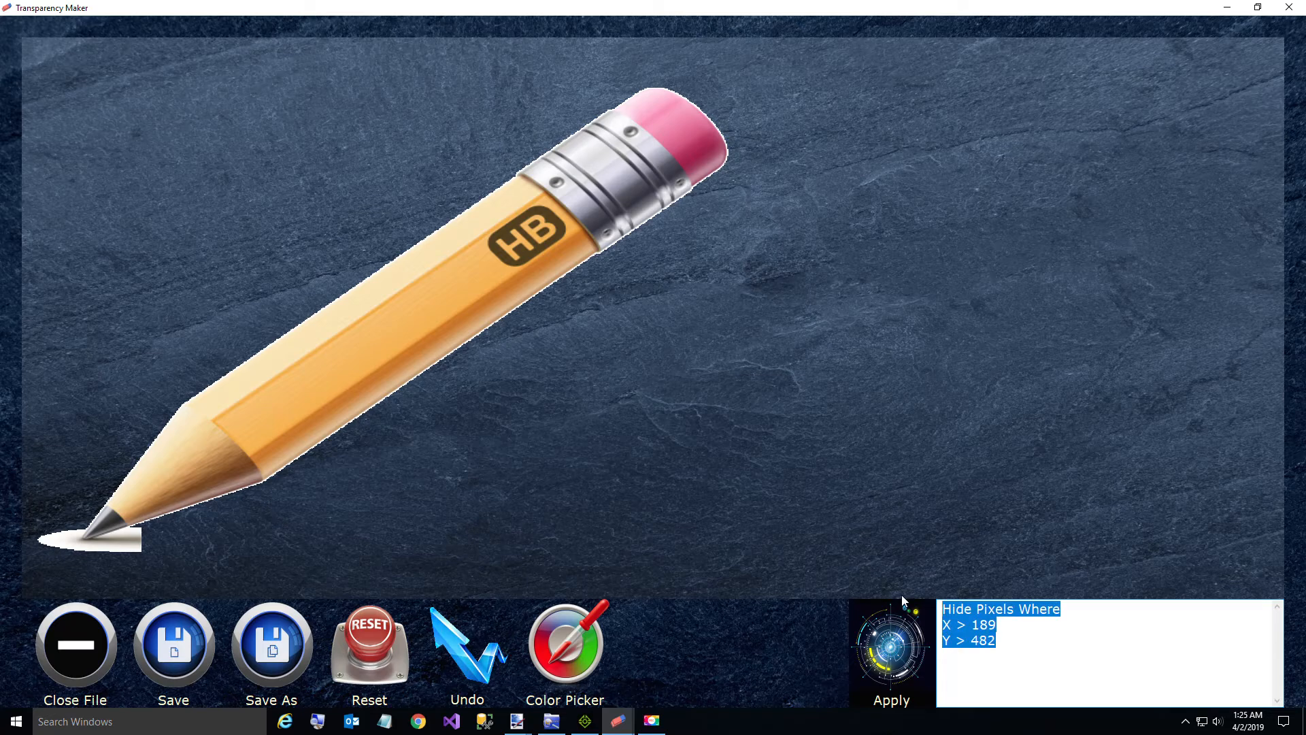
pyautogui.write('Draw L')
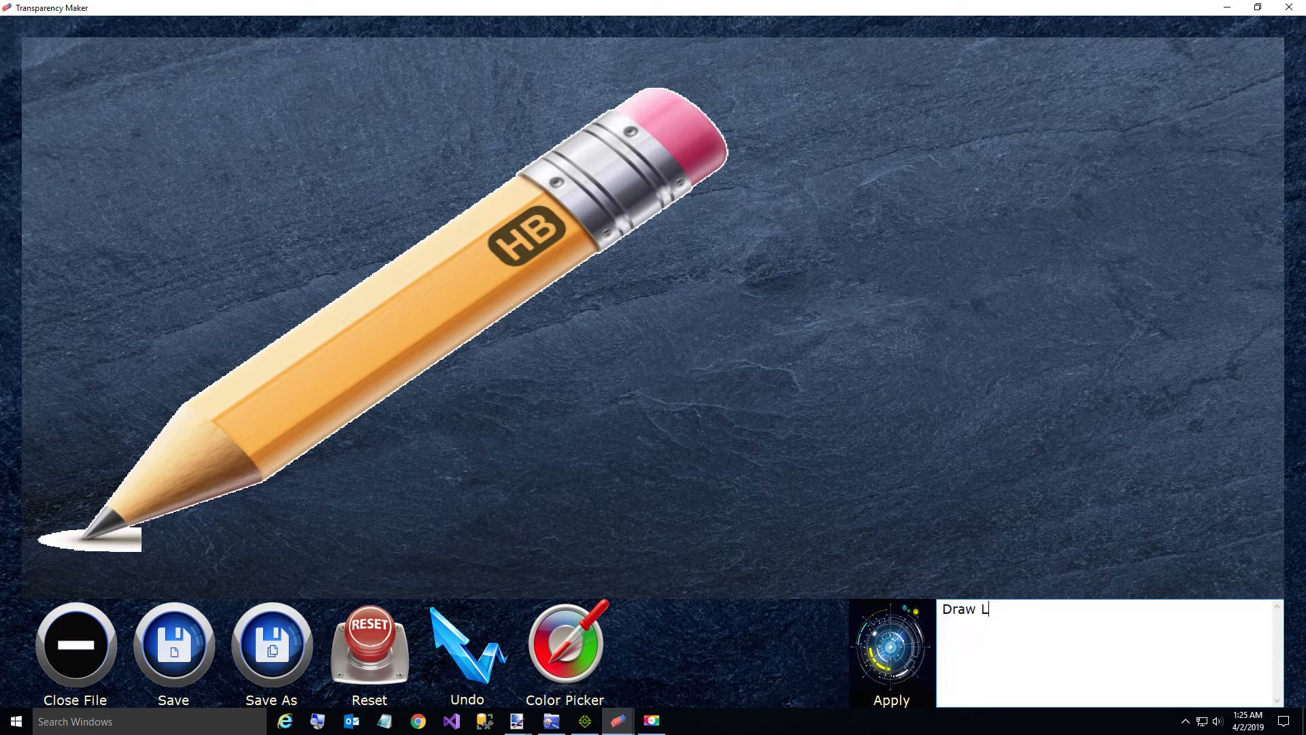
pyautogui.write('ine 2 2')
pyautogui.click(61, 553)
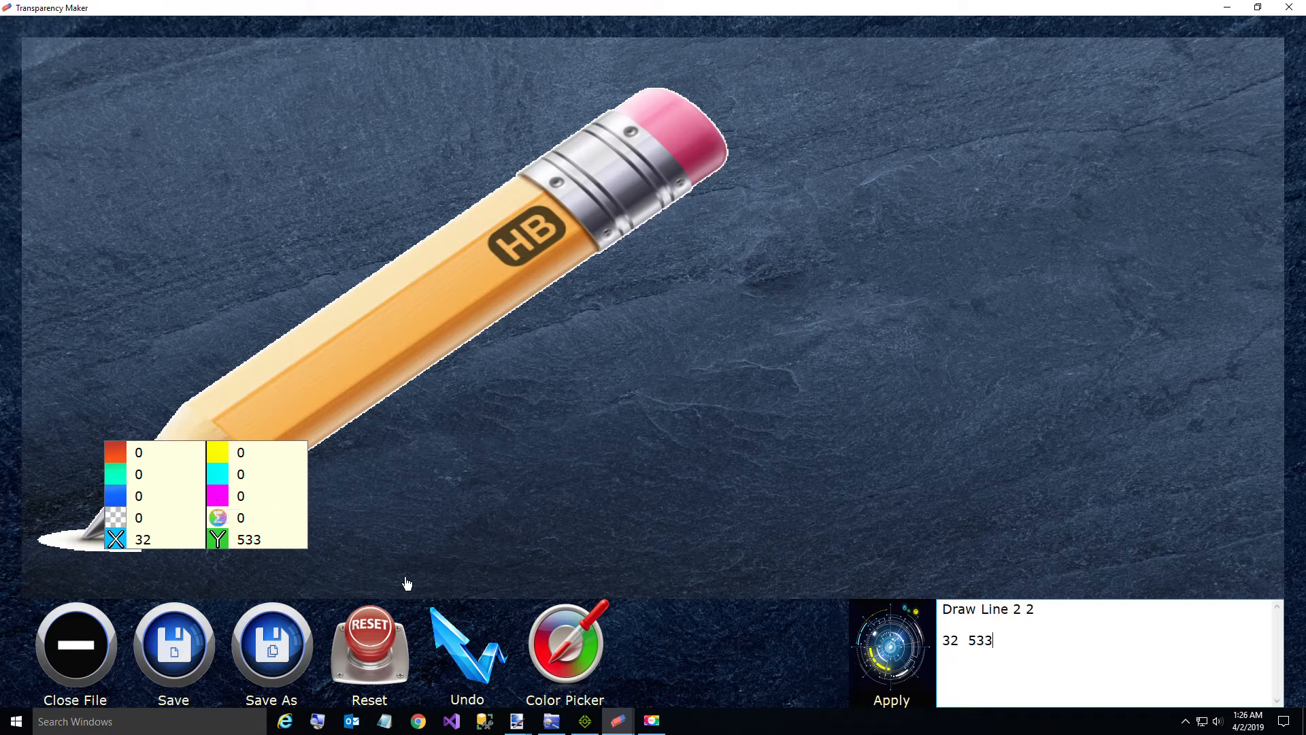
pyautogui.click(570, 652)
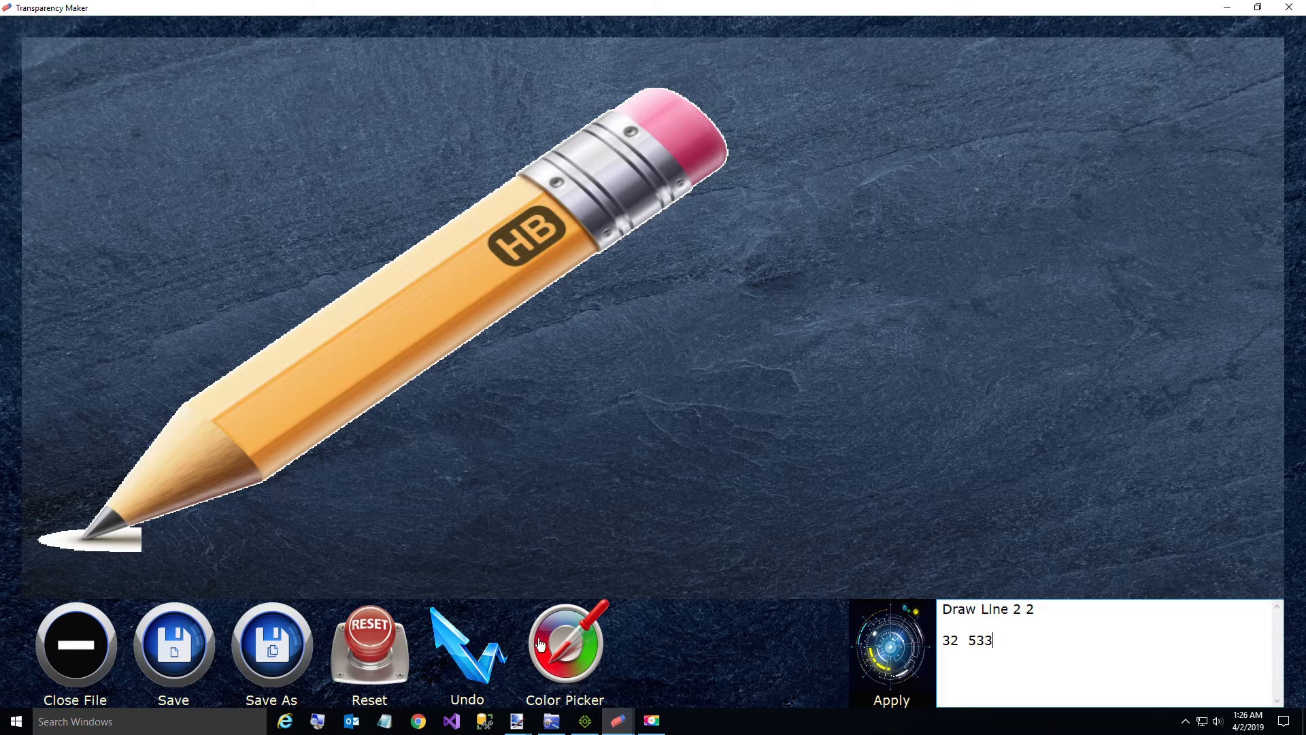
pyautogui.click(287, 483)
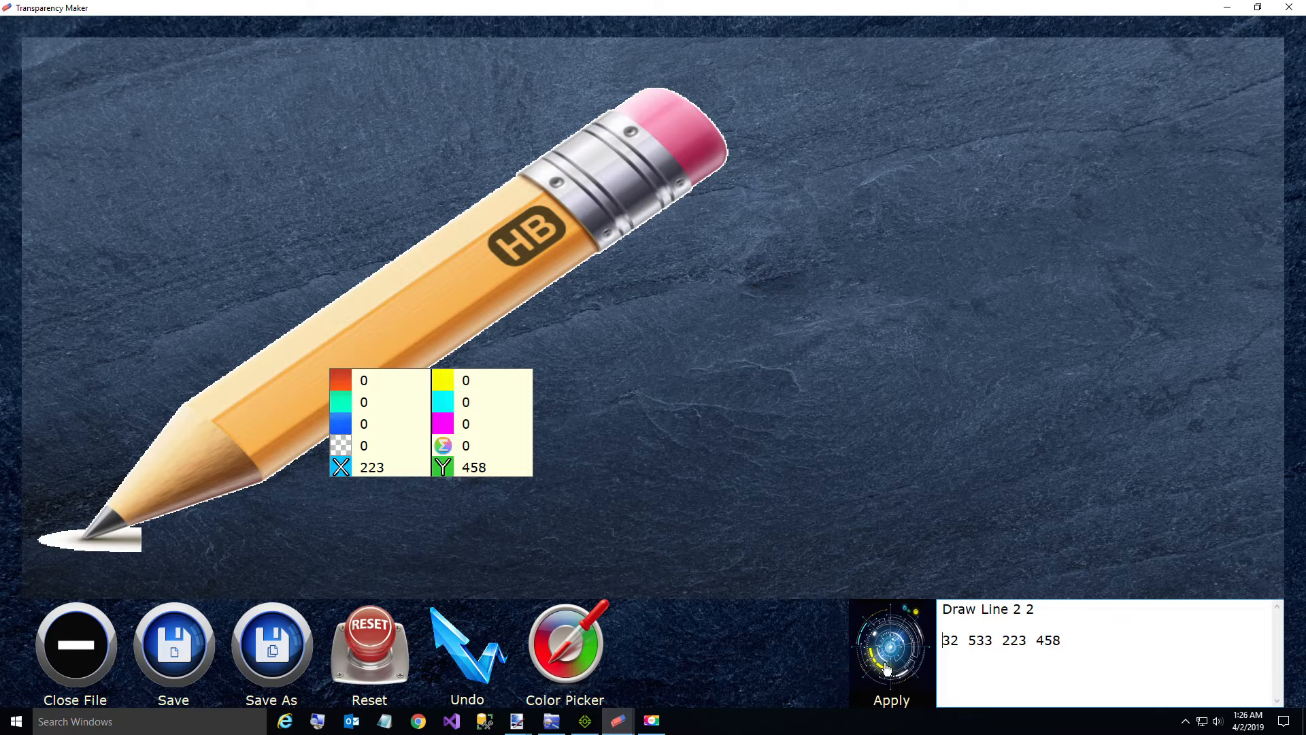
pyautogui.press('BackSpace')
pyautogui.press('Return')
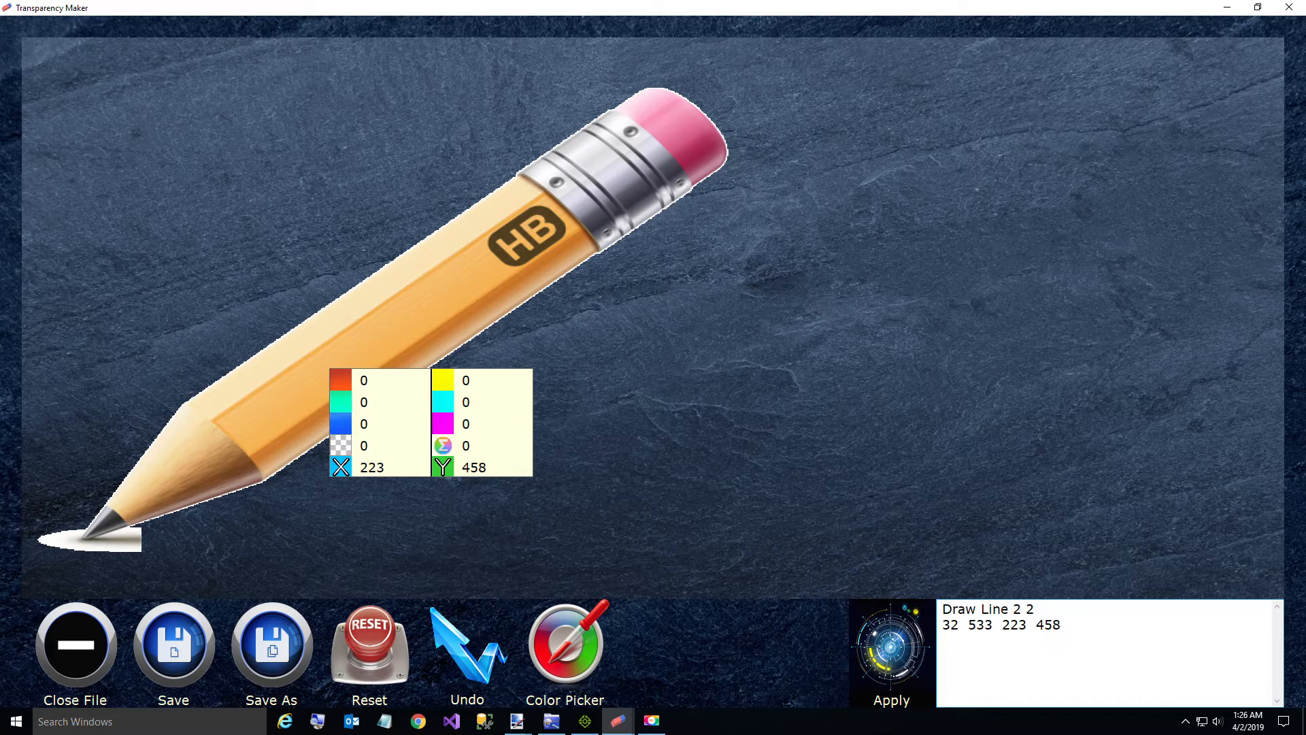
# Step: Add Repeat Down 16 2 to the line query and apply it to erase the shadow below the tip
pyautogui.write('Repeat Down 16 2')
pyautogui.press('BackSpace')
pyautogui.write('2')
pyautogui.click(901, 654)
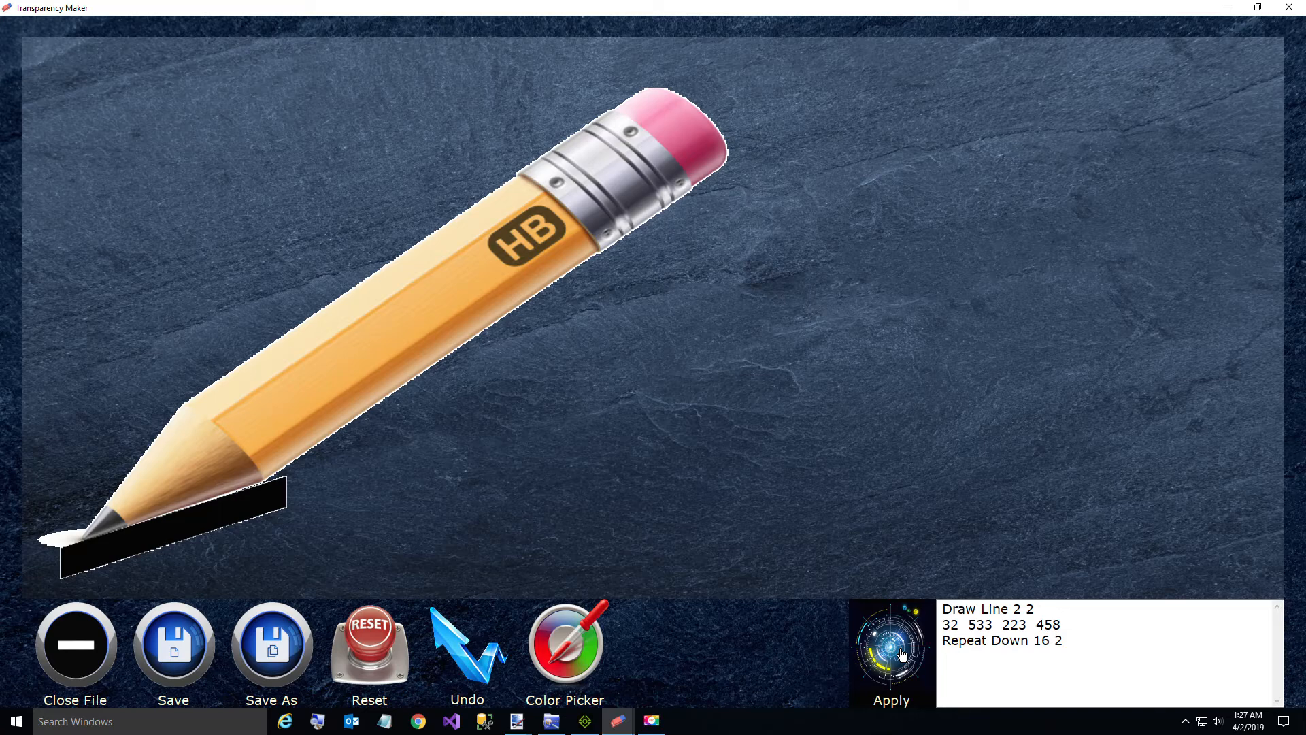
pyautogui.click(902, 654)
# Step: Clear the old coordinates and repeat line, and pick new line endpoints 140 370 and 35 546 along the tip's upper edge
pyautogui.click(1079, 647)
pyautogui.hotkey('shift', 'Home')
pyautogui.hotkey('shift', 'Up')
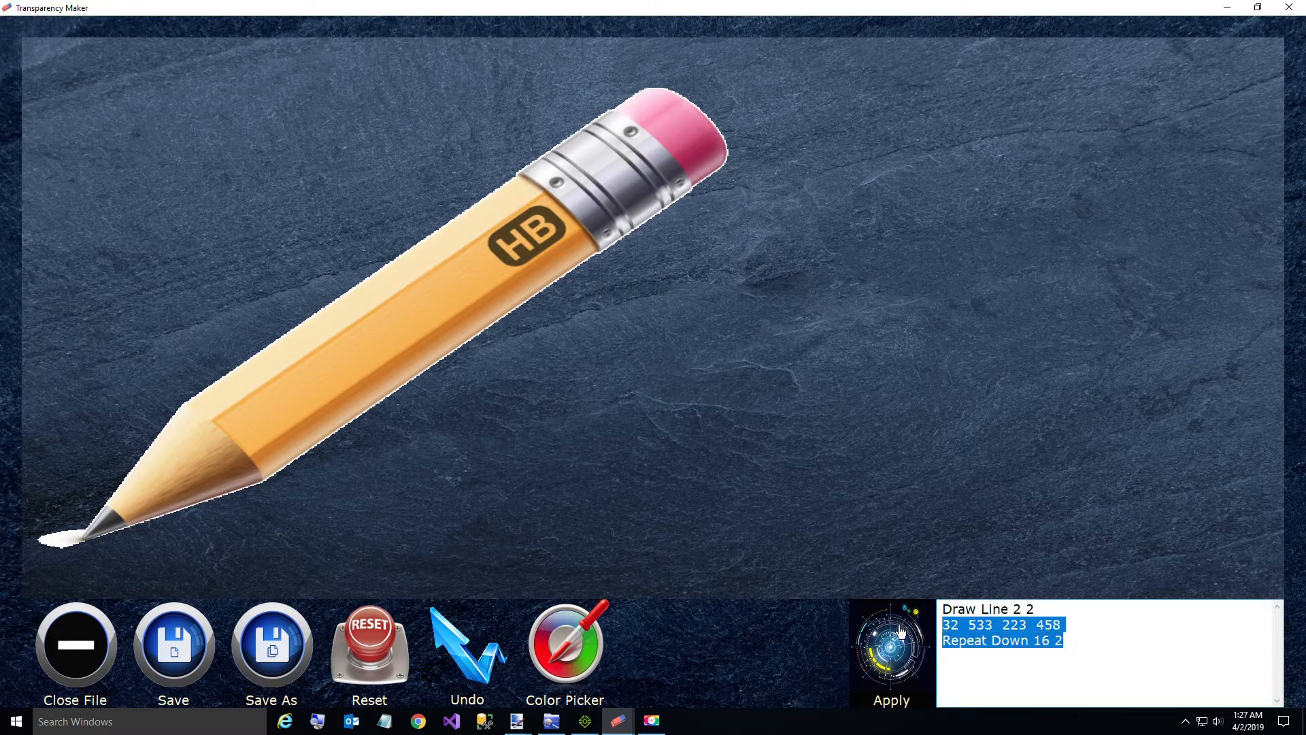
pyautogui.press('Delete')
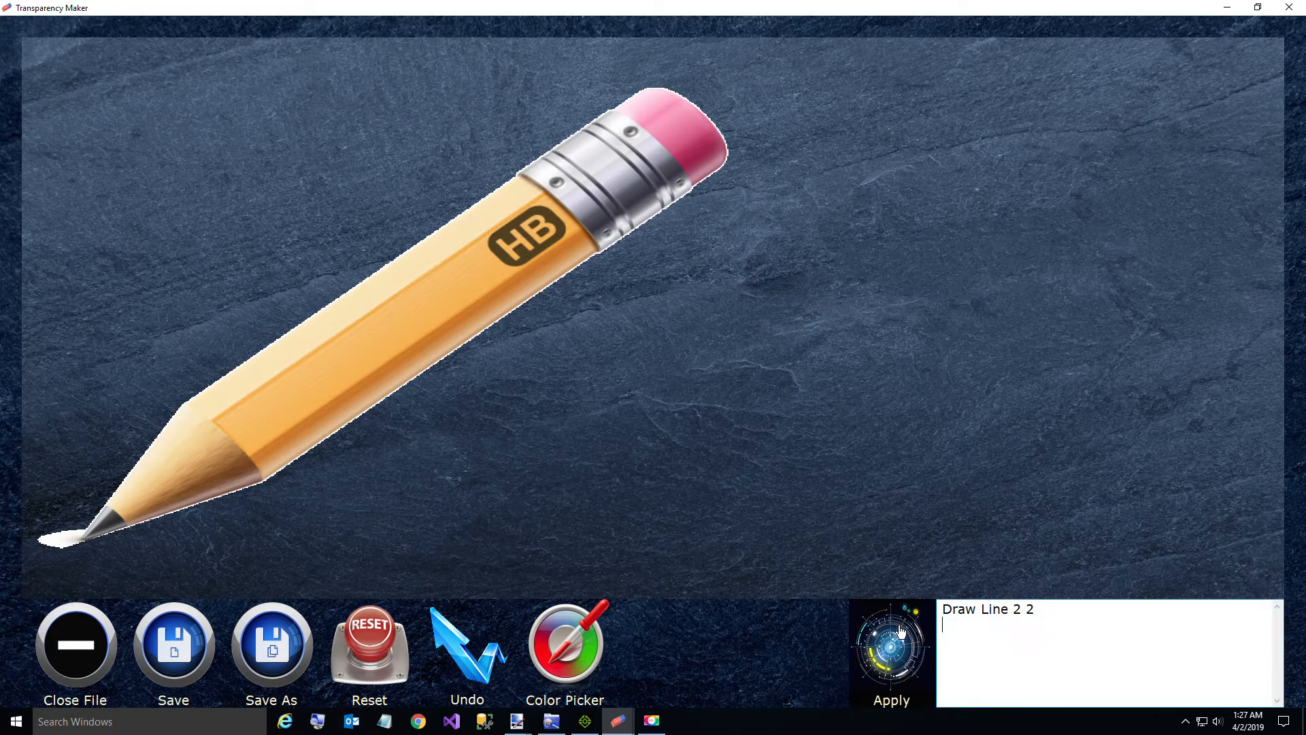
pyautogui.click(189, 400)
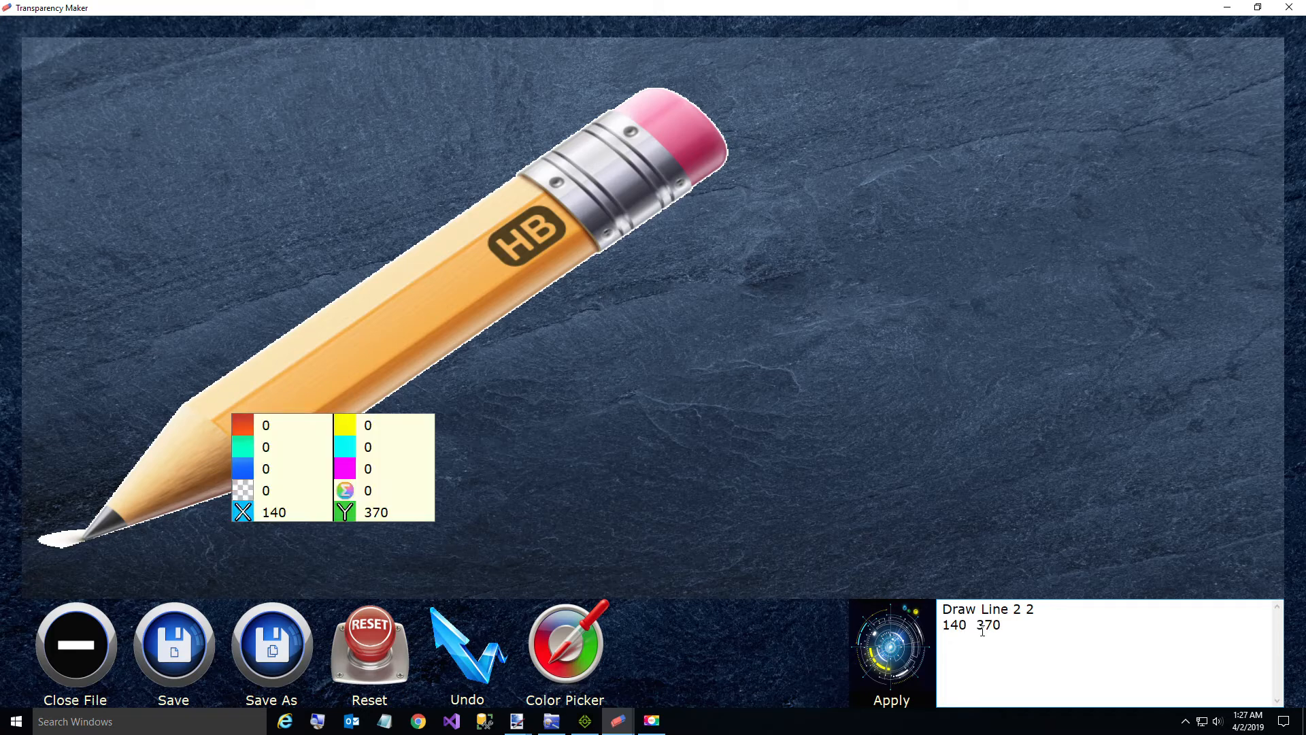
pyautogui.click(65, 567)
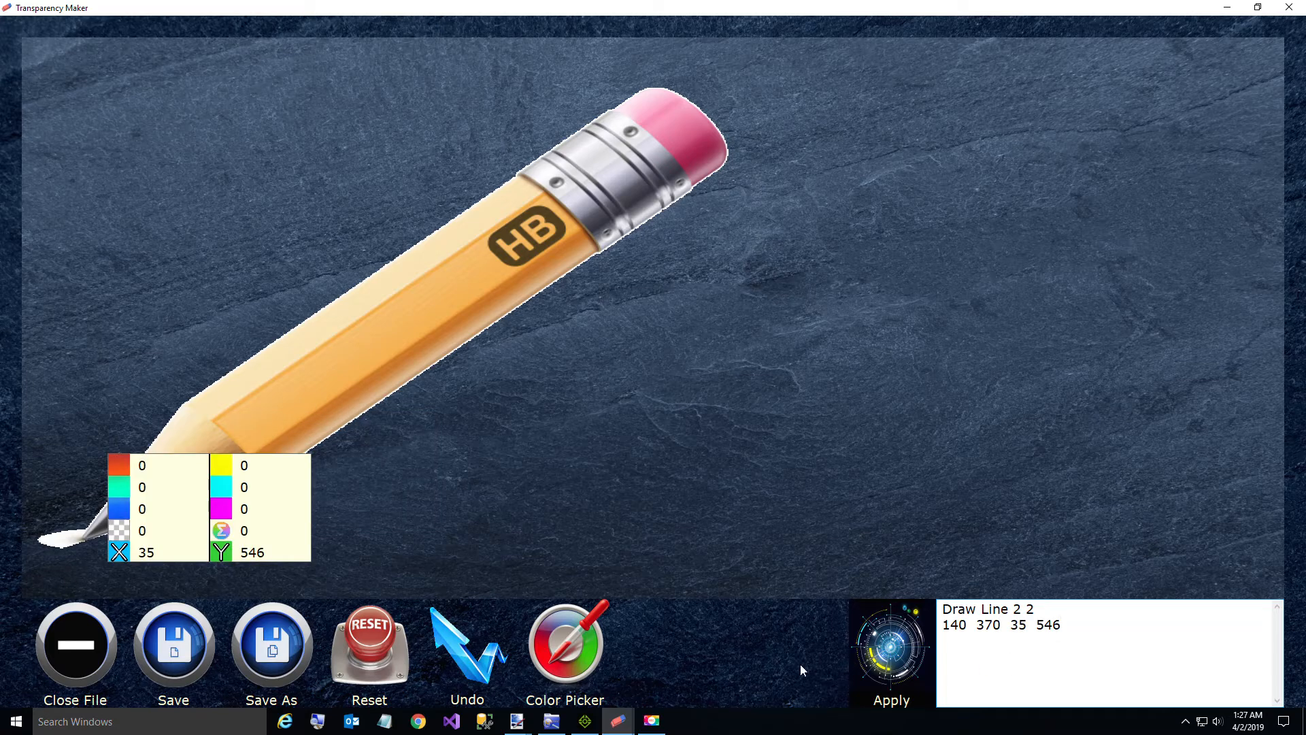
# Step: Add Repeat Left 16 2 to the line query and apply it to erase the white area beside the tip
pyautogui.write('Repeat Left 16 2')
pyautogui.click(875, 641)
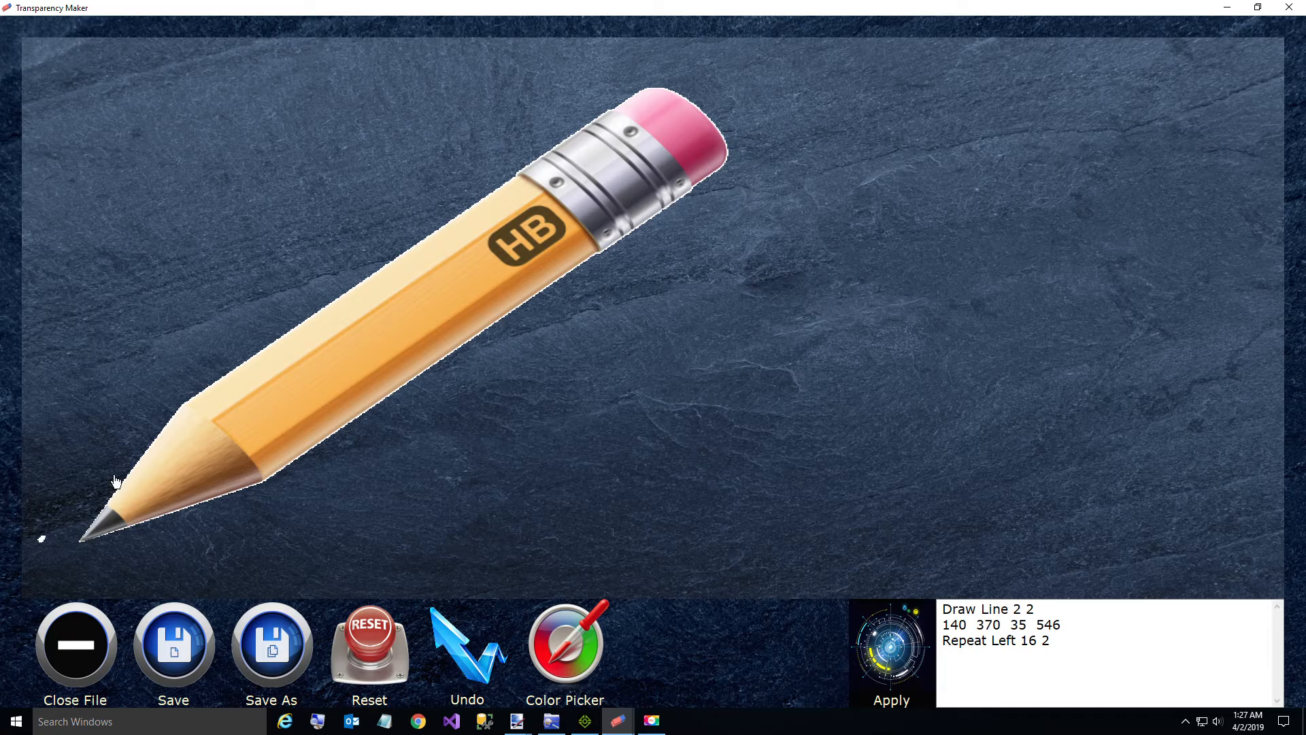
# Step: Sample a point near the leftover white spot and replace the query with Hide x < 31 to remove the spot
pyautogui.click(58, 524)
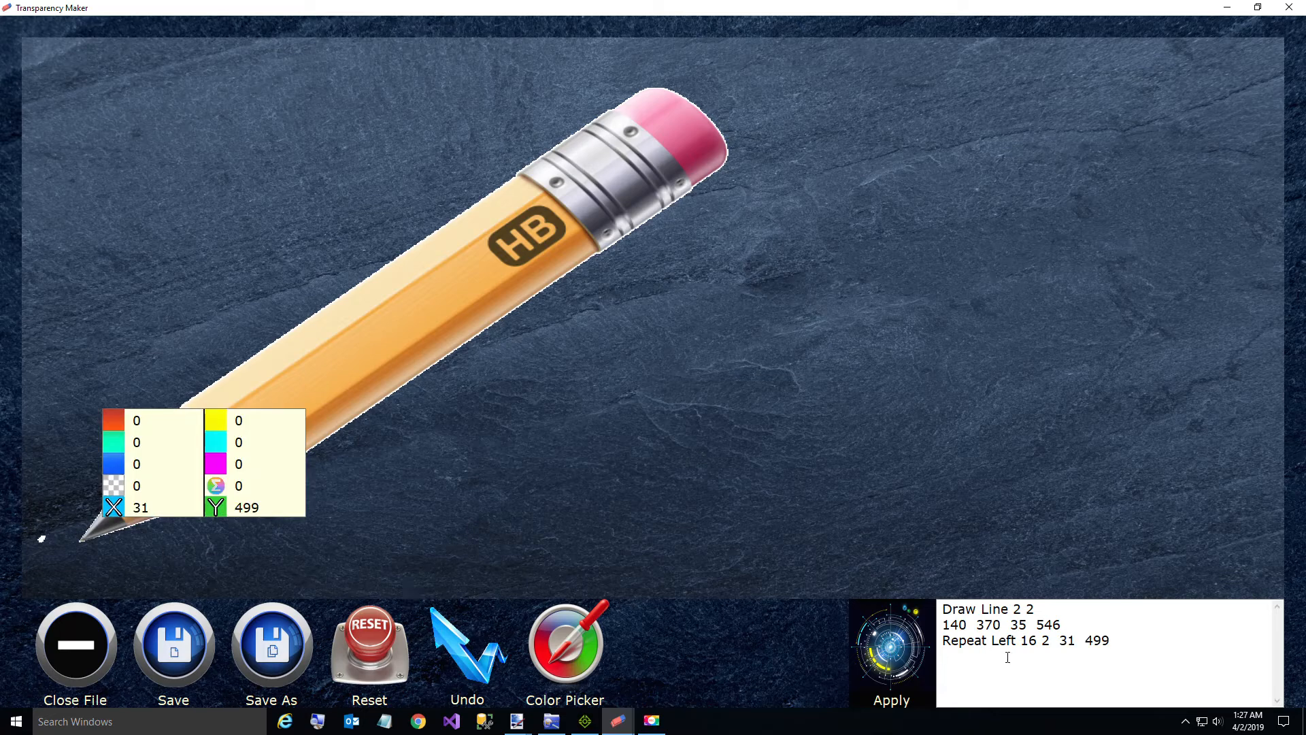
pyautogui.moveTo(1128, 640); pyautogui.dragTo(798, 569)
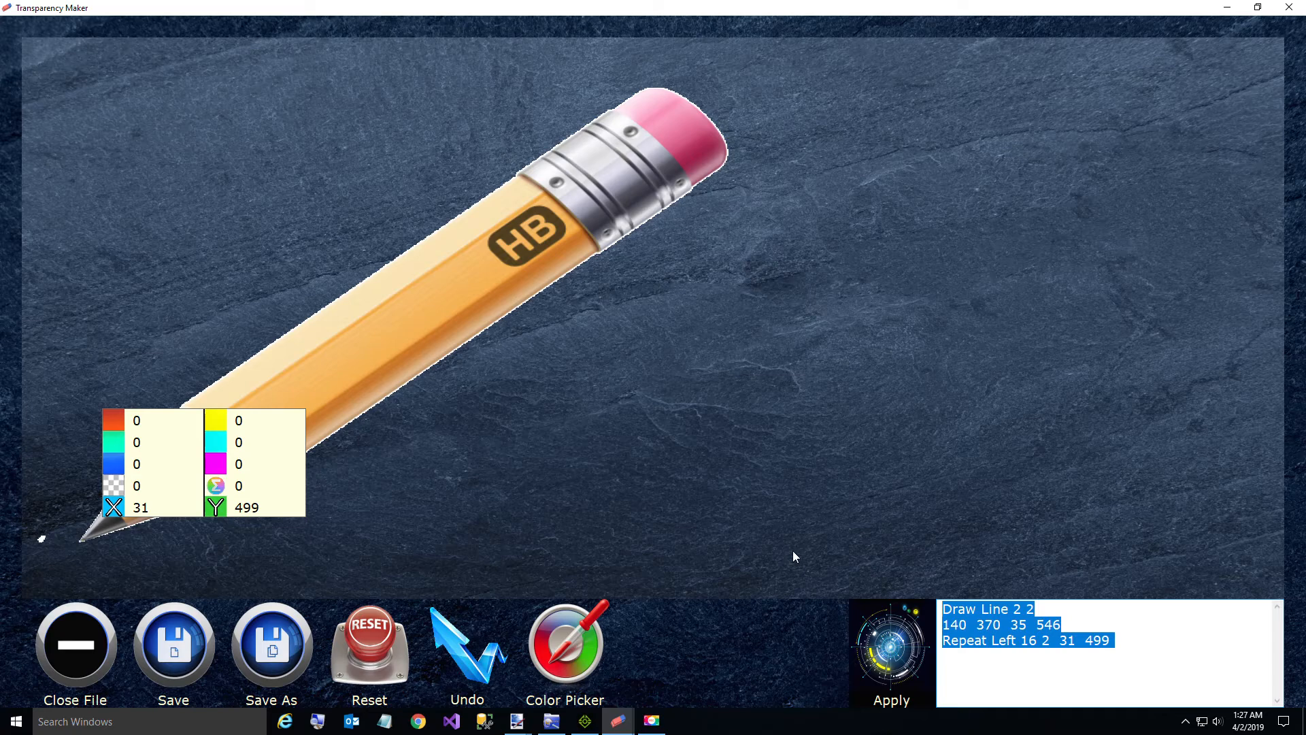
pyautogui.write('Hide')
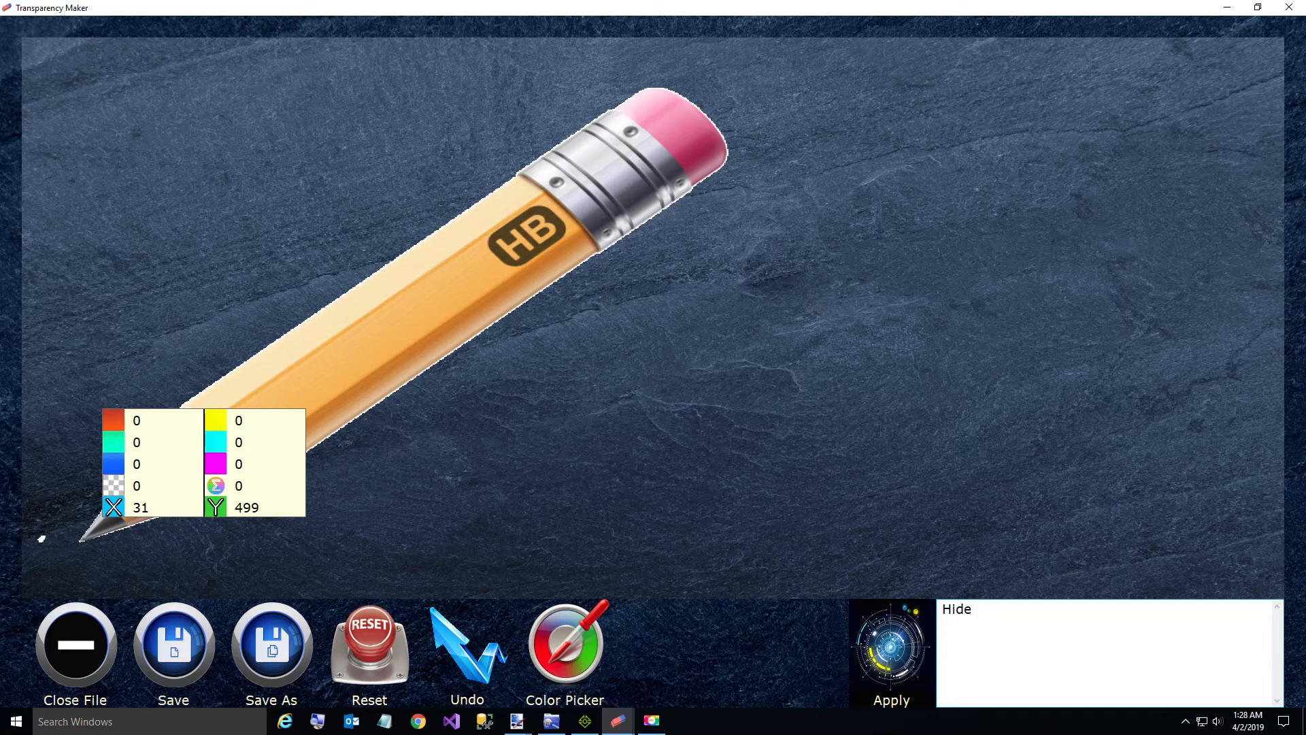
pyautogui.write('x < 31')
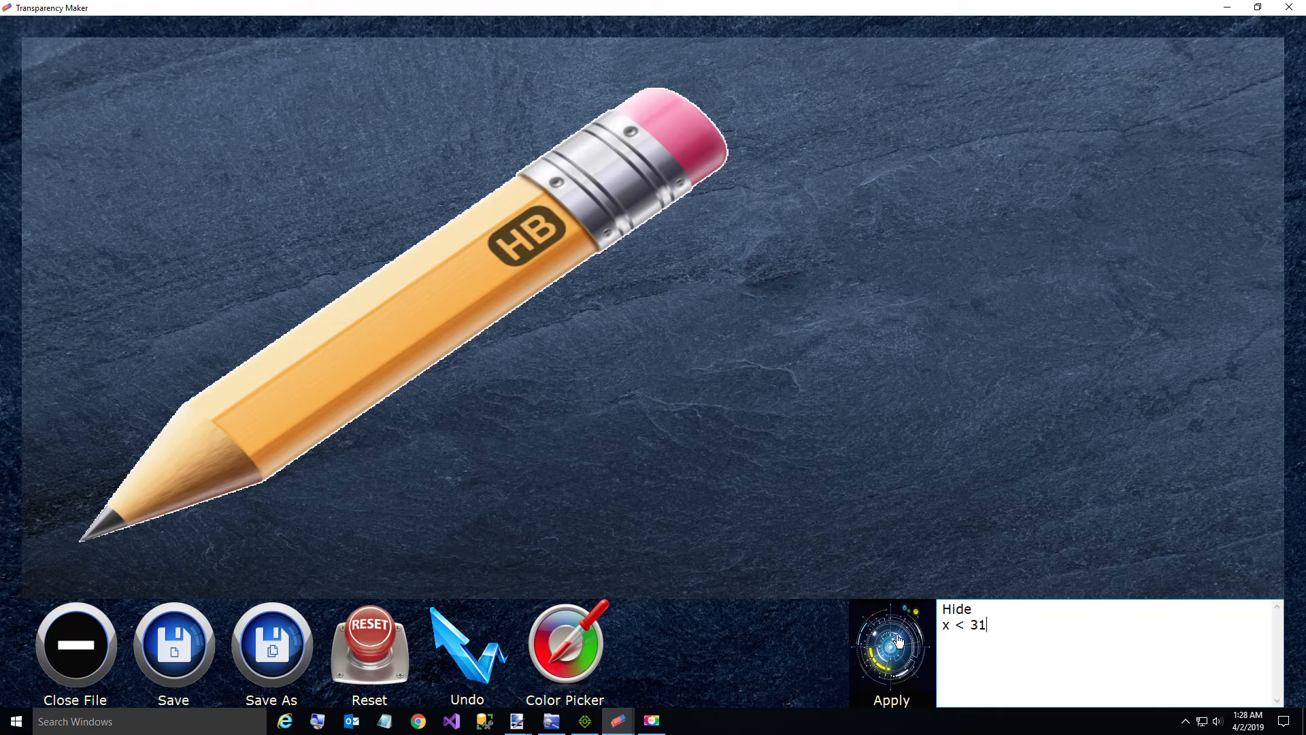
# Step: Save the edited pencil image under the new name Pencil Small Transparent as a PNG in C:\Temp
pyautogui.click(272, 651)
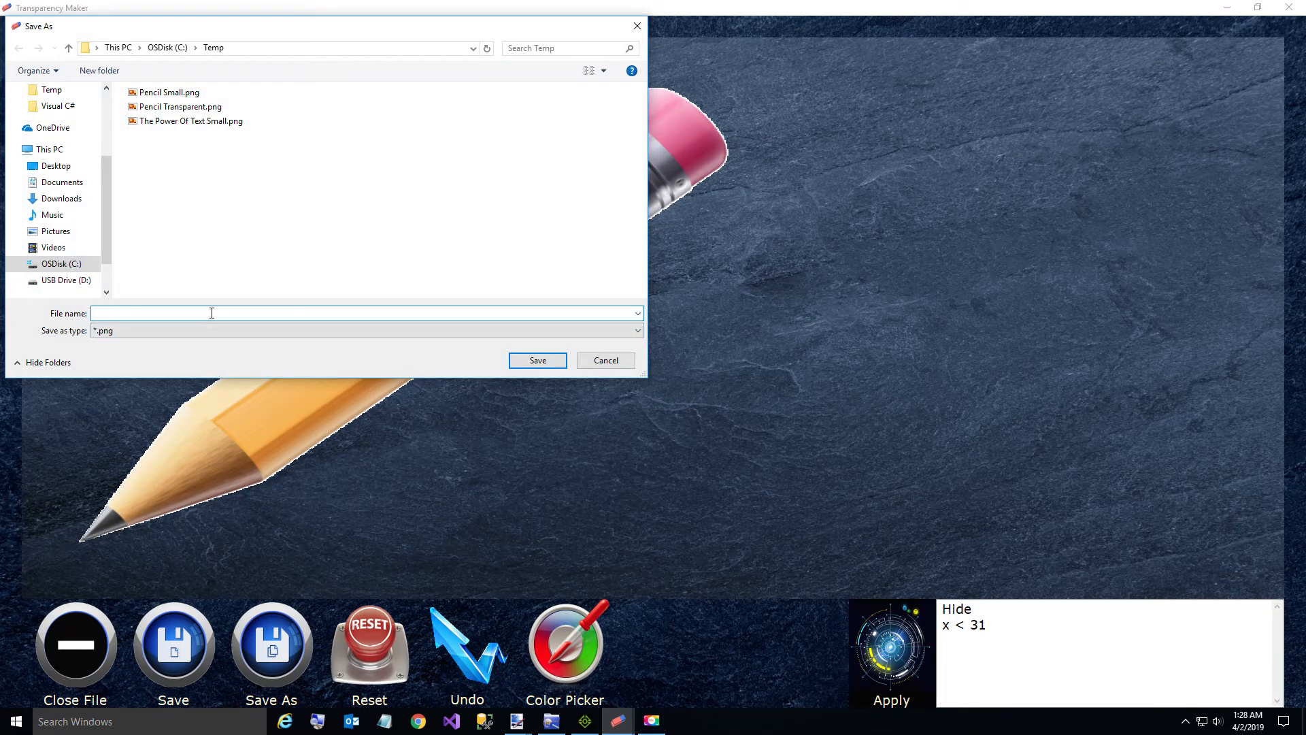
pyautogui.write('Pencil S')
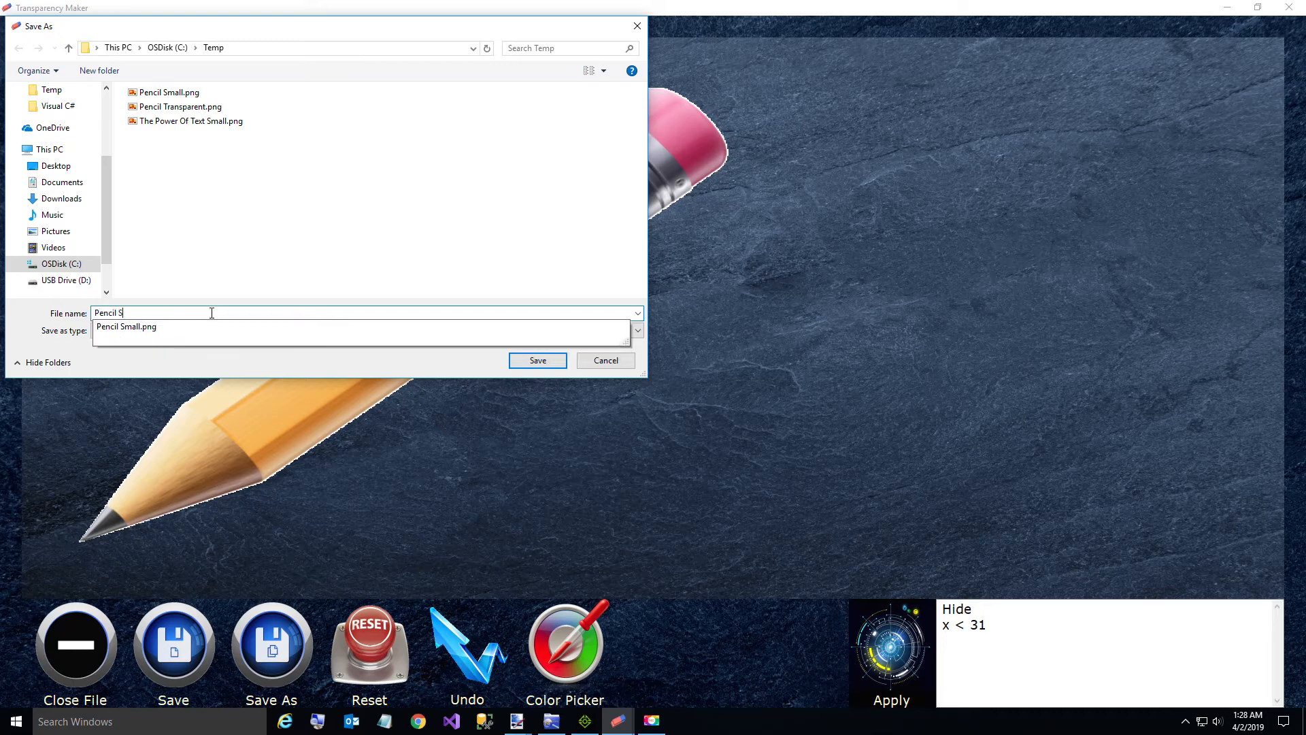
pyautogui.write('mall Transparent')
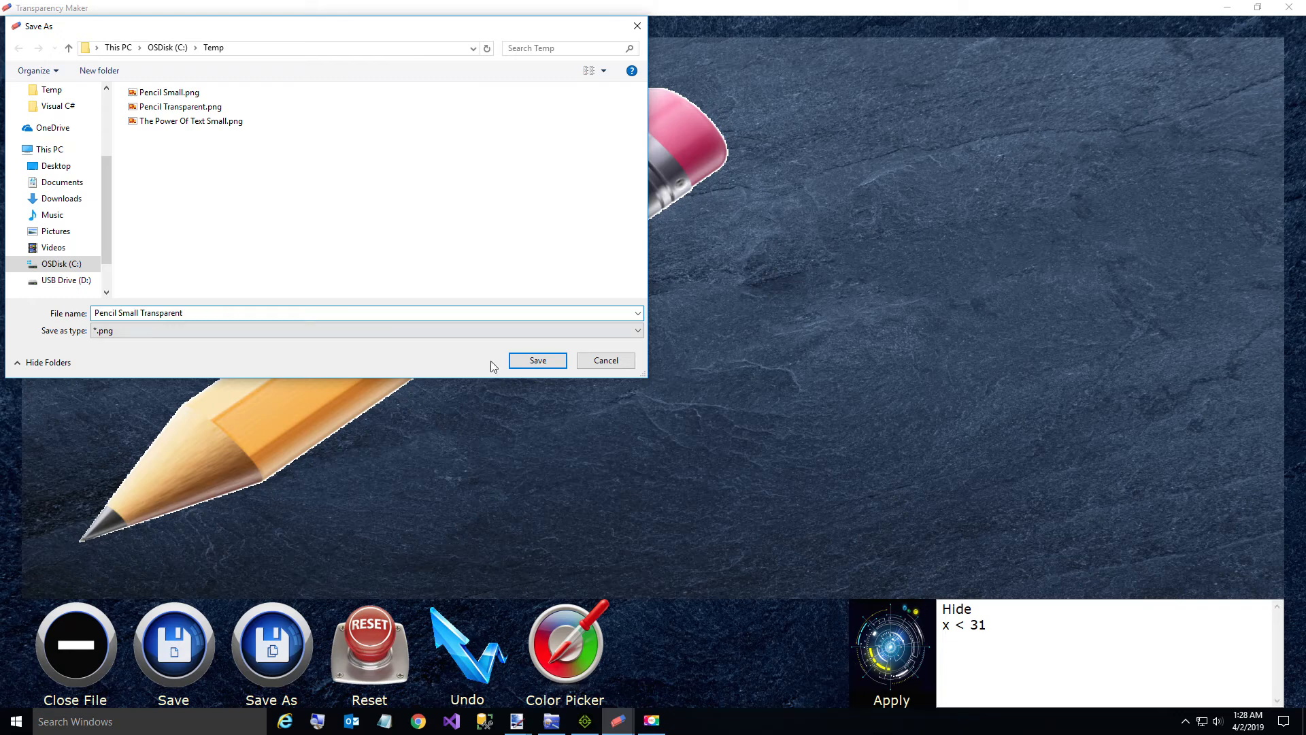
pyautogui.click(537, 360)
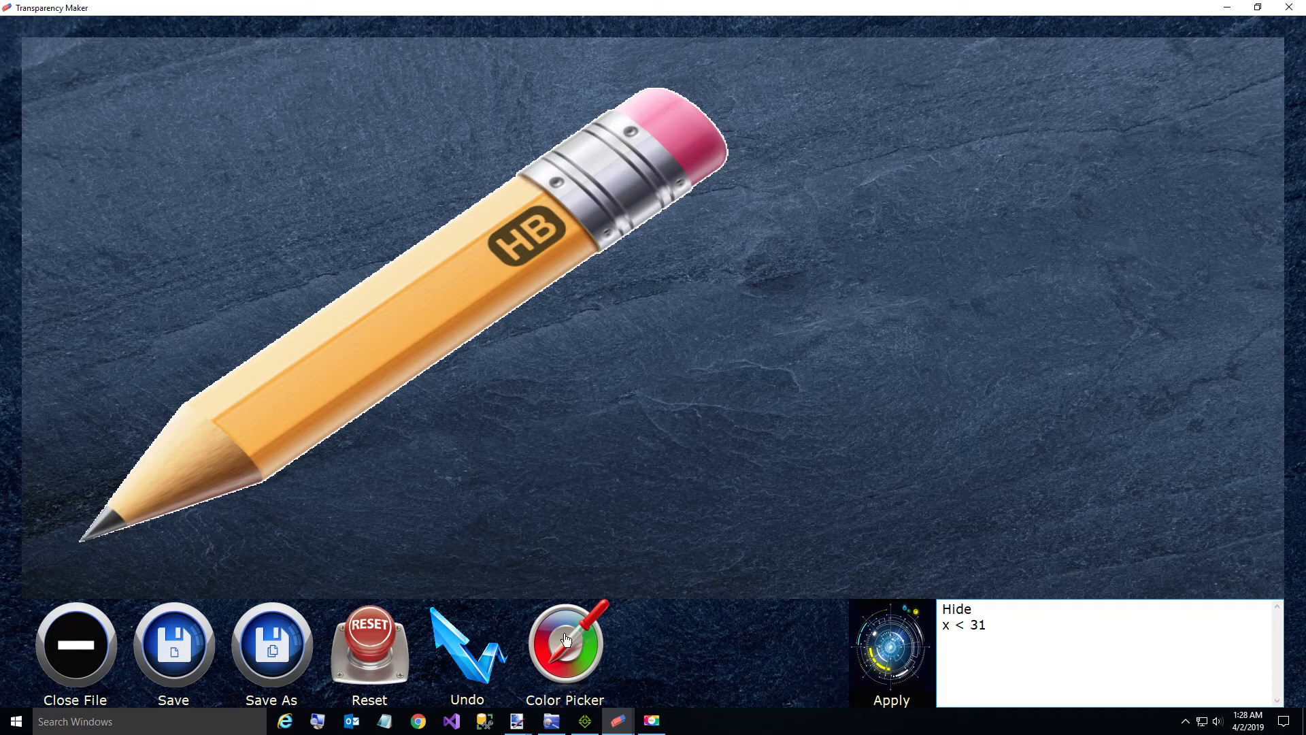
# Step: Switch to the file manager, open the DataJuggler folder under GitHub and show its contents as a list
pyautogui.click(624, 729)
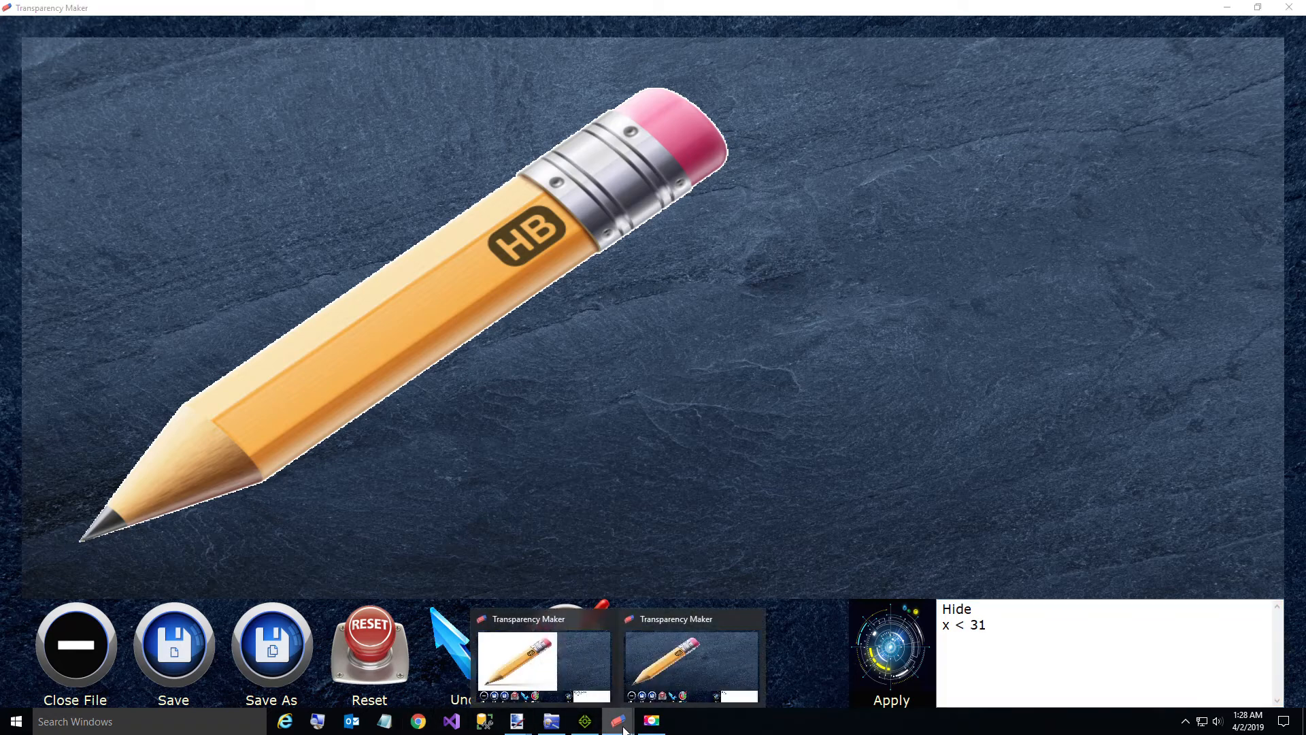
pyautogui.click(550, 721)
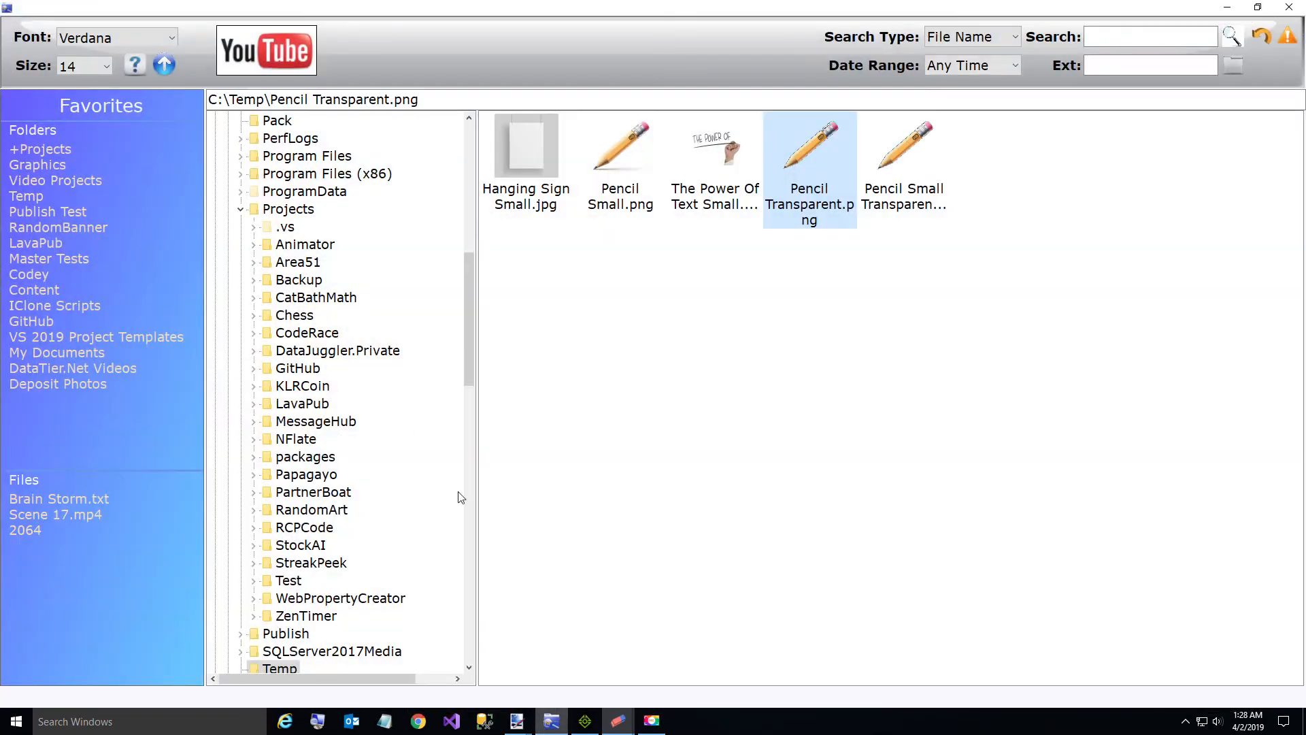
pyautogui.click(30, 323)
pyautogui.doubleClick(515, 166)
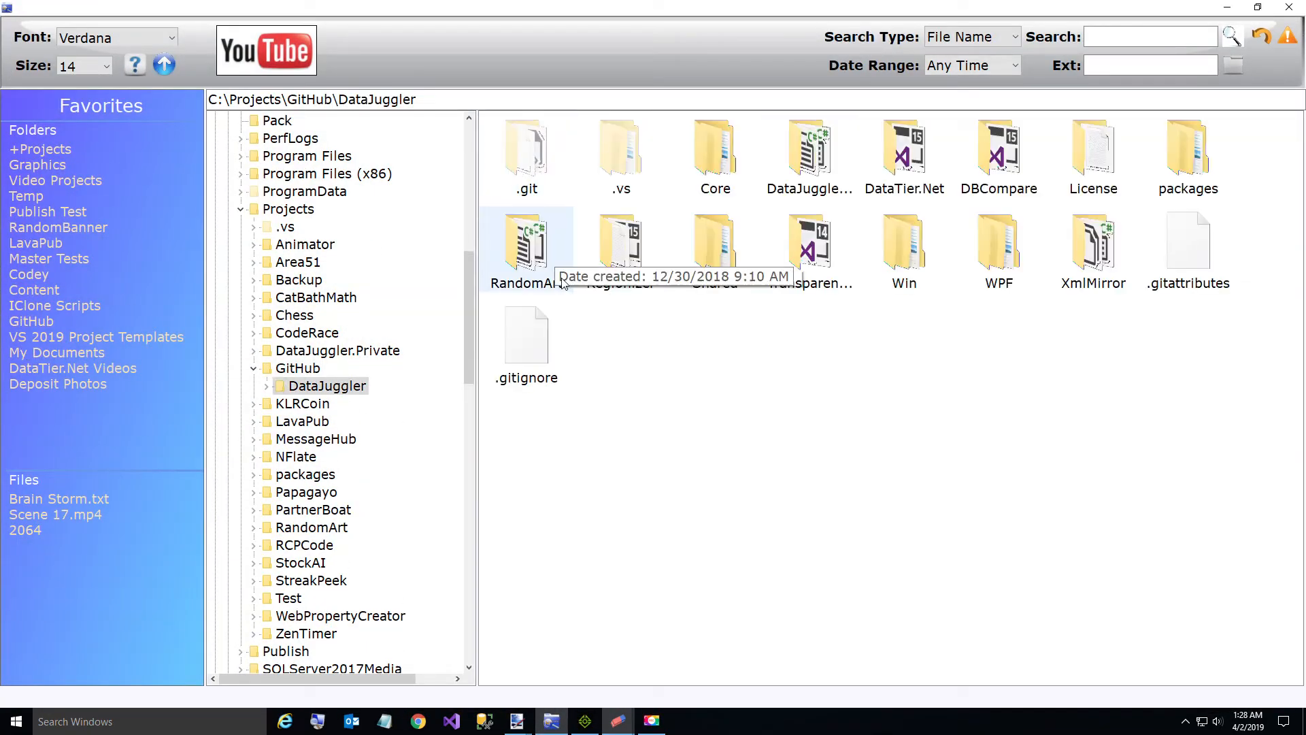
pyautogui.rightClick(945, 398)
pyautogui.moveTo(1020, 408)
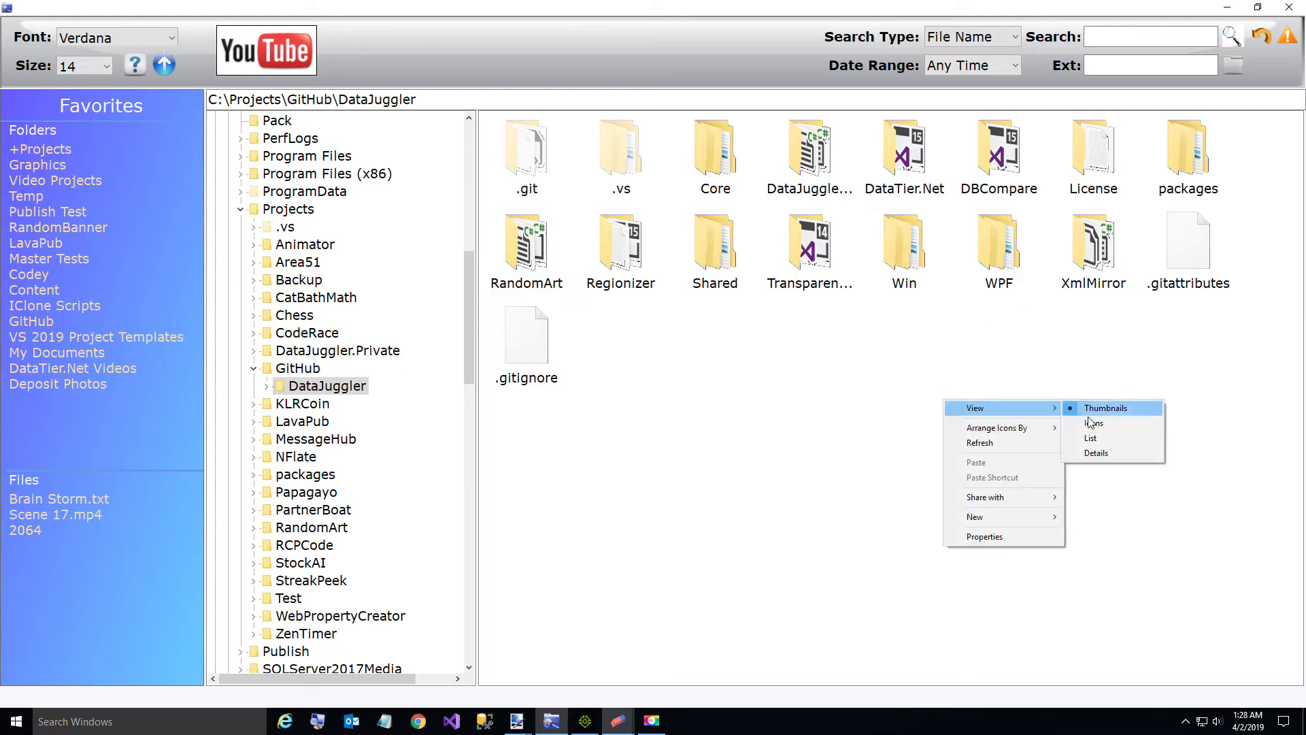
pyautogui.click(1090, 438)
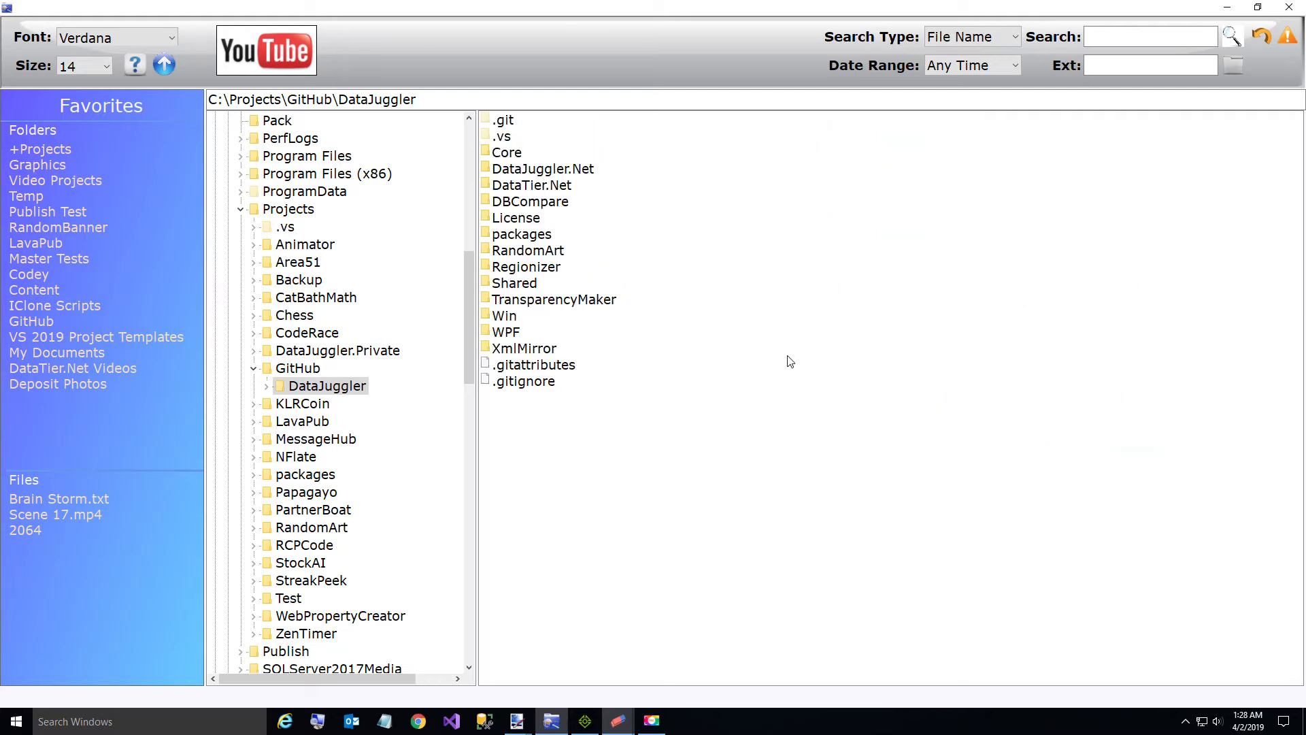
# Step: Browse to the Images folder inside TransparencyMaker\TransparencyMaker
pyautogui.doubleClick(555, 299)
pyautogui.doubleClick(528, 136)
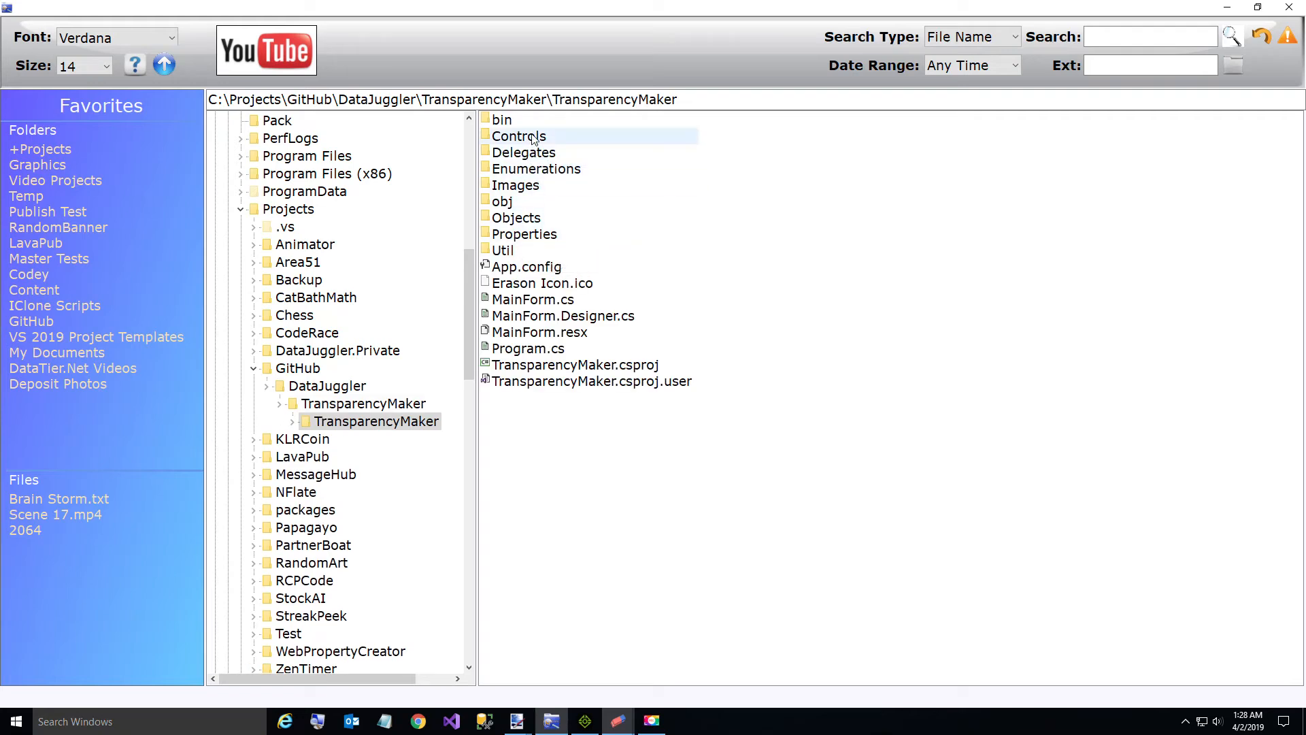
pyautogui.doubleClick(534, 195)
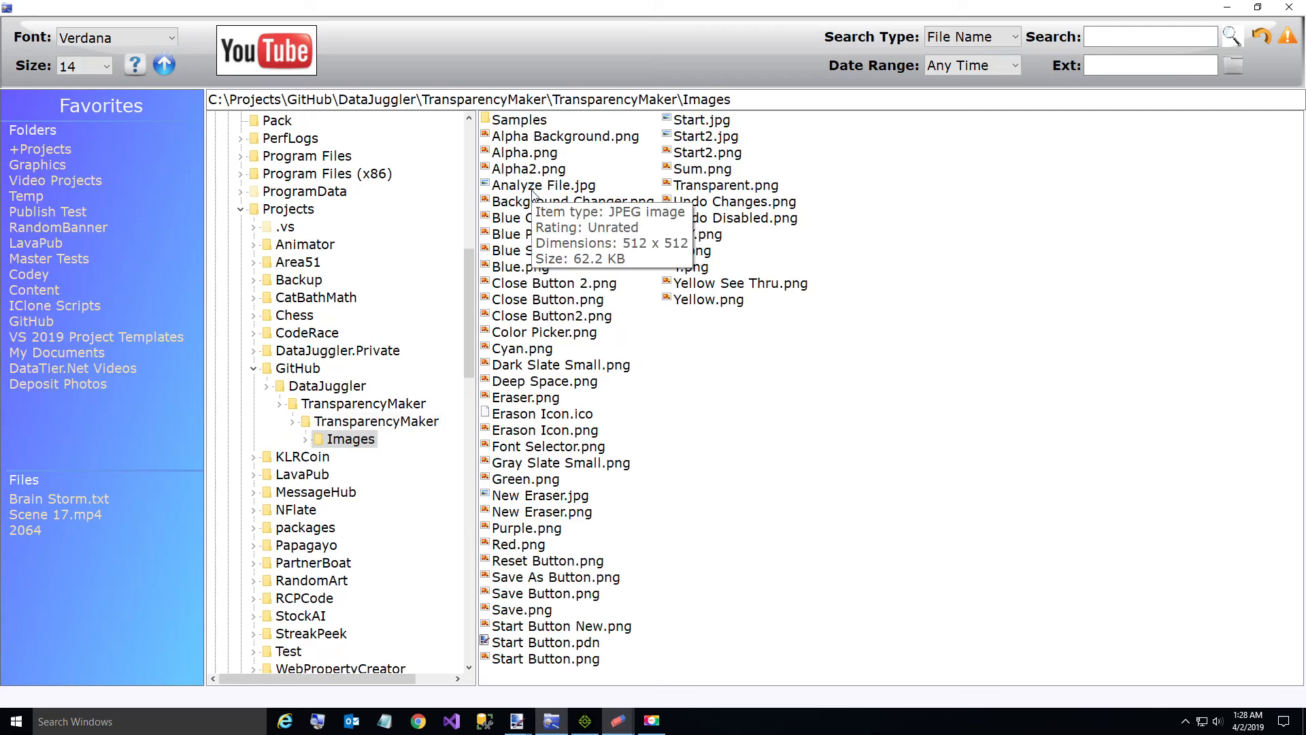
# Step: Show the Images folder as thumbnails and open 3D Pipes.png from its Samples subfolder
pyautogui.rightClick(824, 419)
pyautogui.moveTo(859, 434)
pyautogui.click(963, 442)
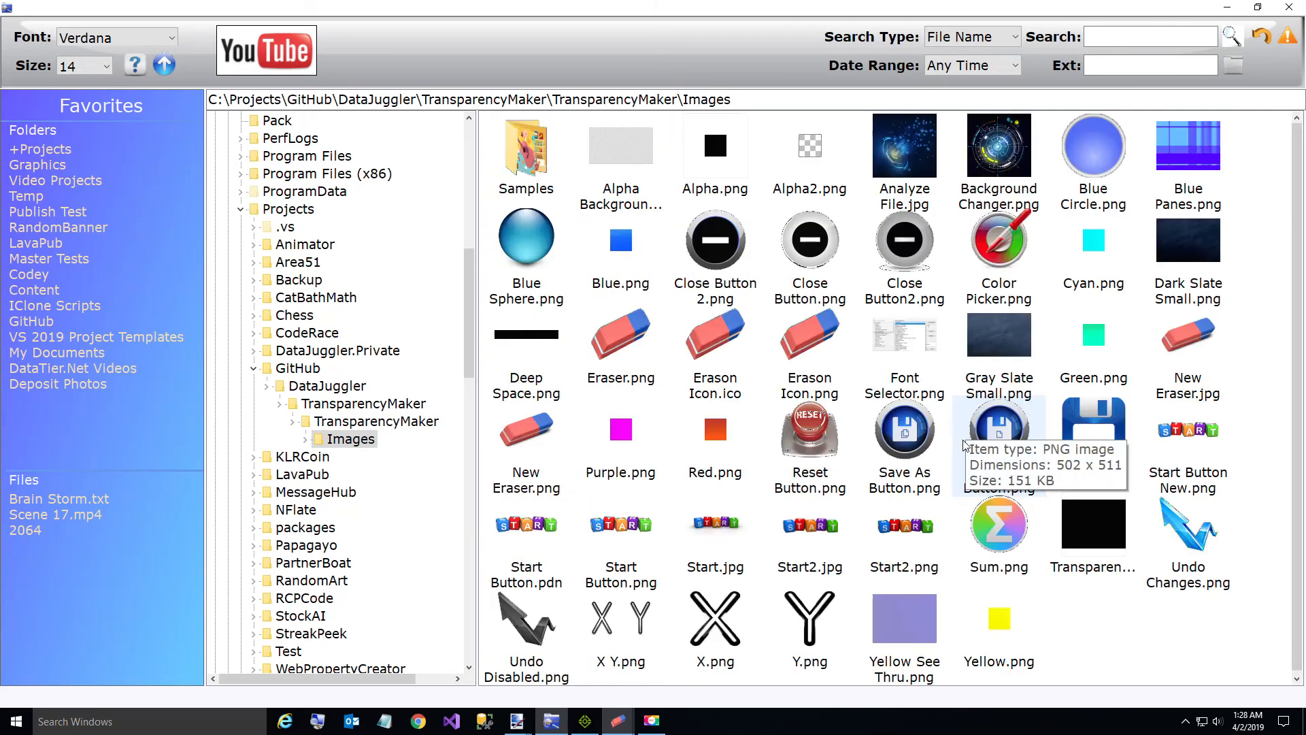
pyautogui.doubleClick(527, 163)
pyautogui.doubleClick(573, 206)
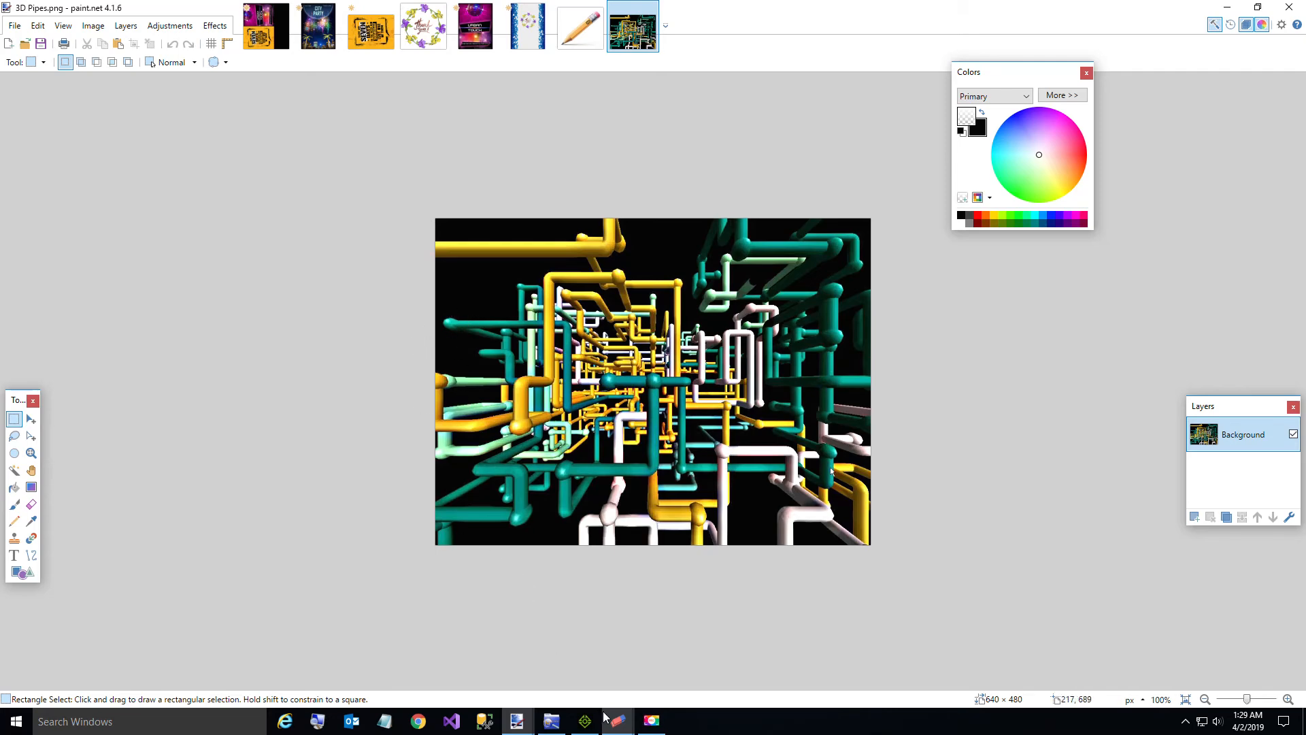
# Step: Close only the 3D Pipes.png image in paint.net without exiting the program, and return to Transparency Maker
pyautogui.click(1296, 10)
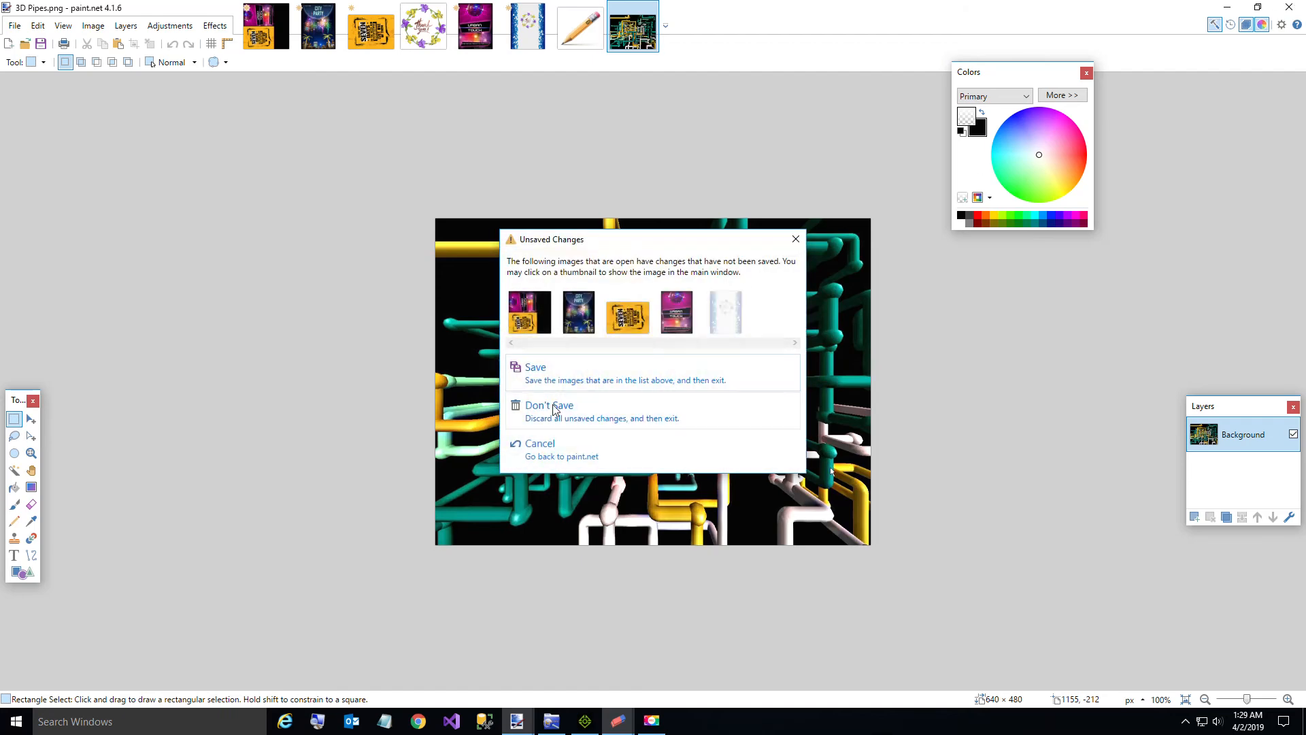
pyautogui.click(551, 457)
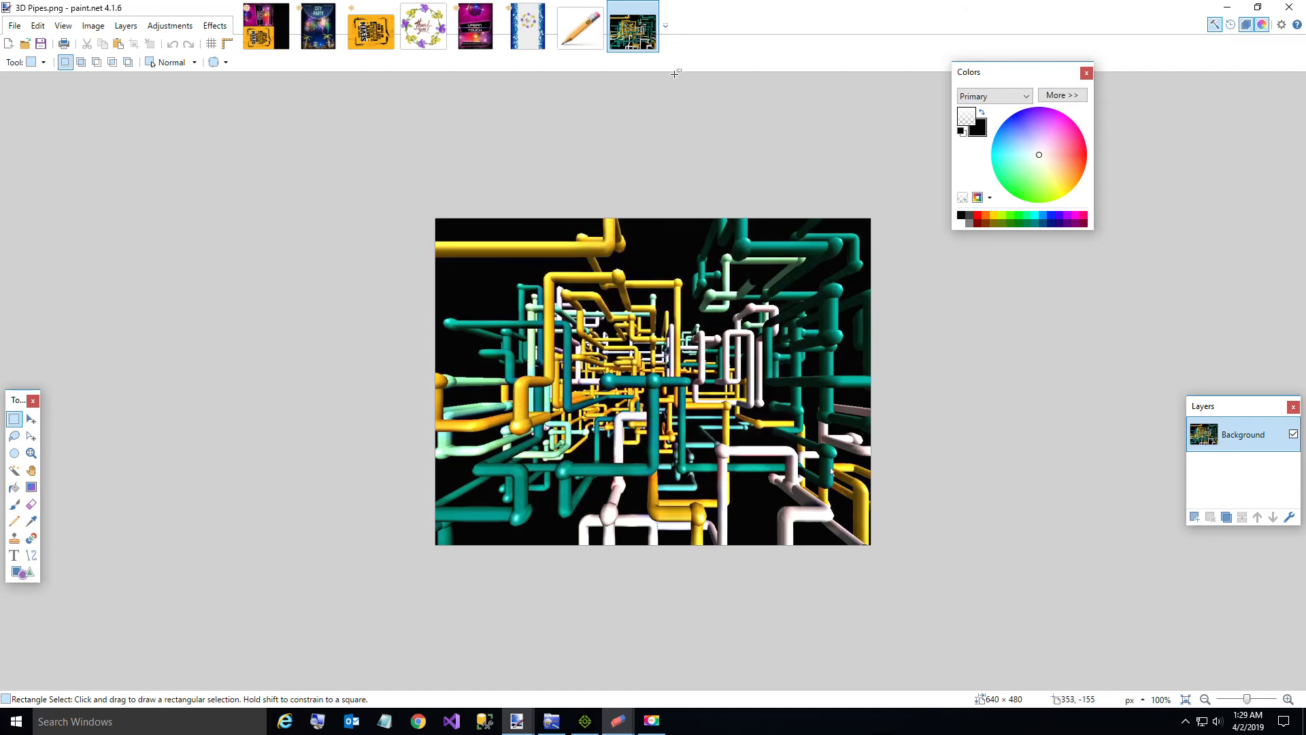
pyautogui.click(651, 9)
pyautogui.click(1227, 8)
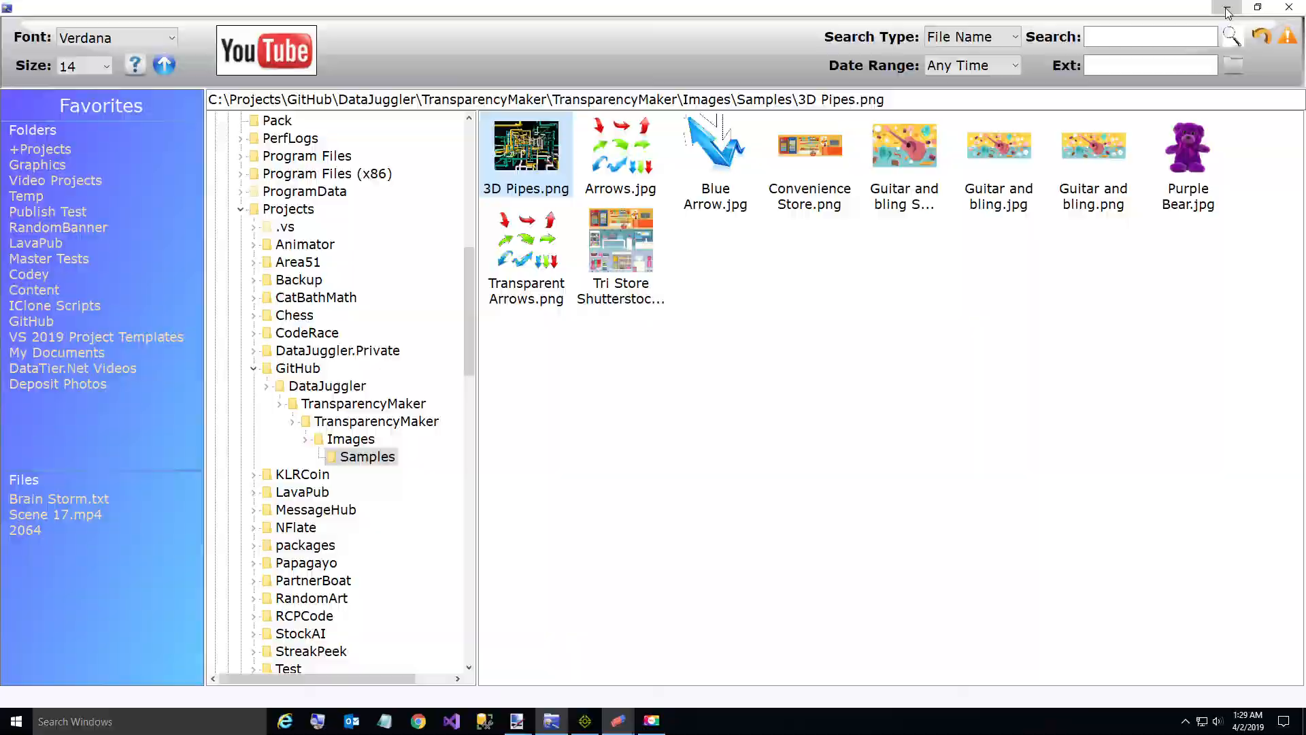
pyautogui.click(1226, 9)
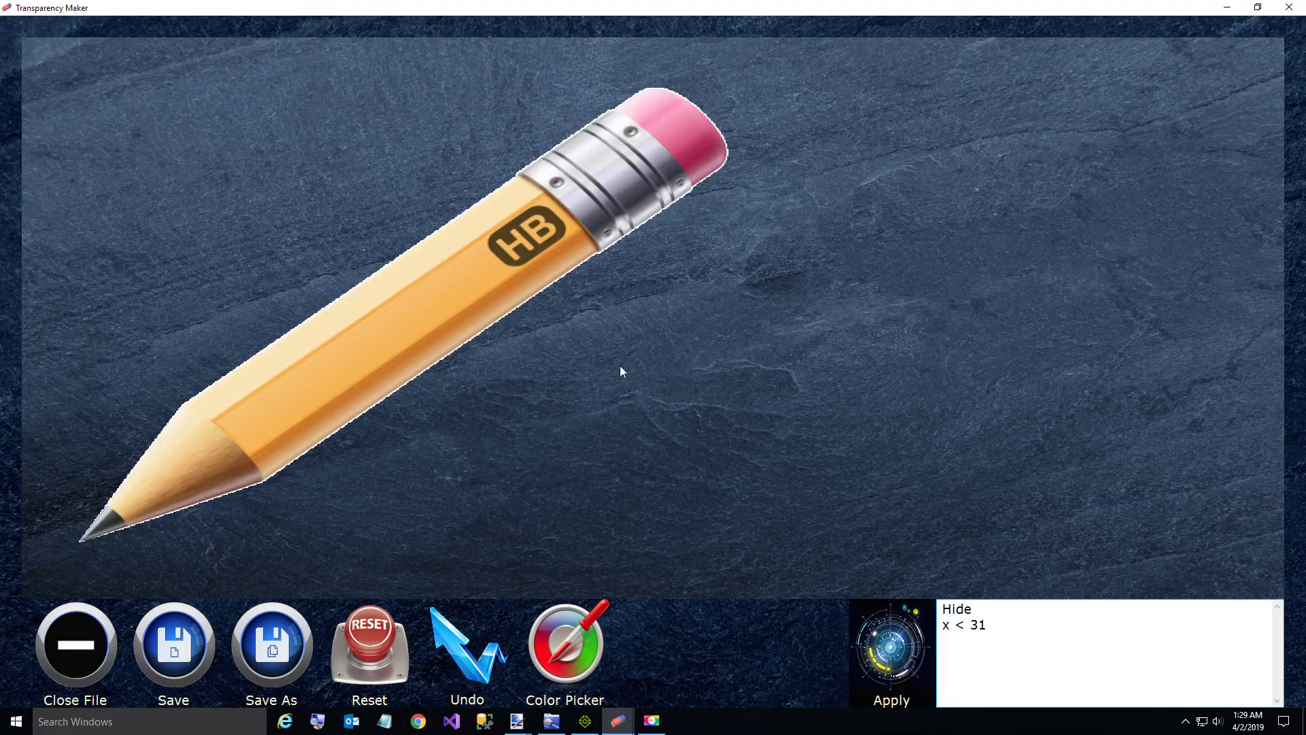
# Step: Close the pencil image, start opening another one and browse to C:\Projects\GitHub\DataJuggler
pyautogui.click(77, 664)
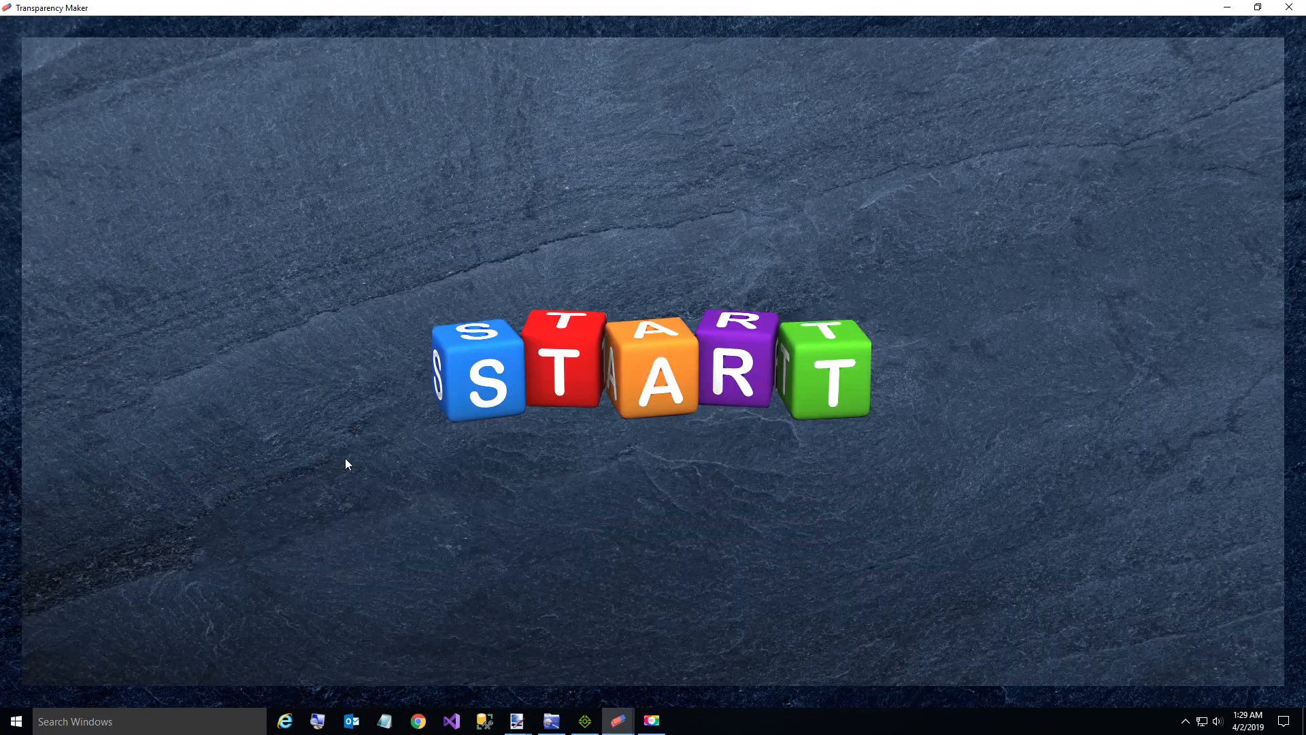
pyautogui.click(484, 392)
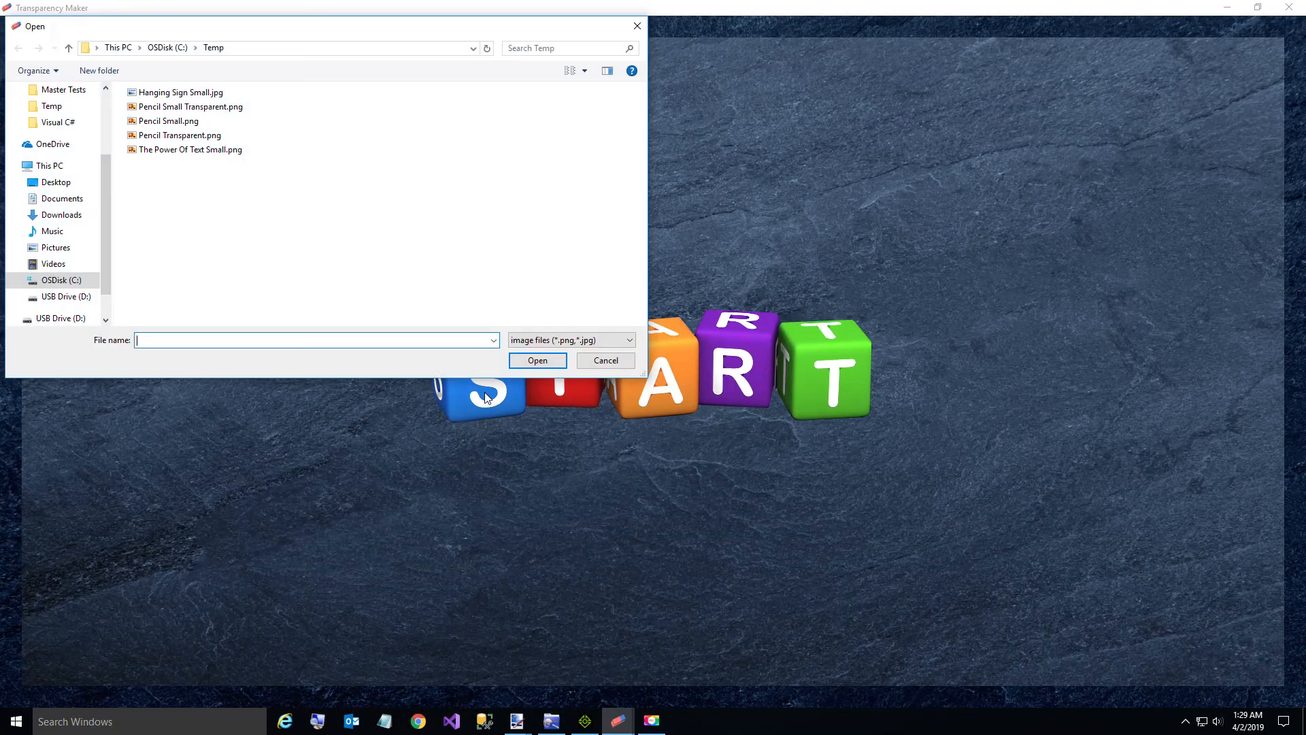
pyautogui.click(168, 47)
pyautogui.scroll(-2, 190, 231)
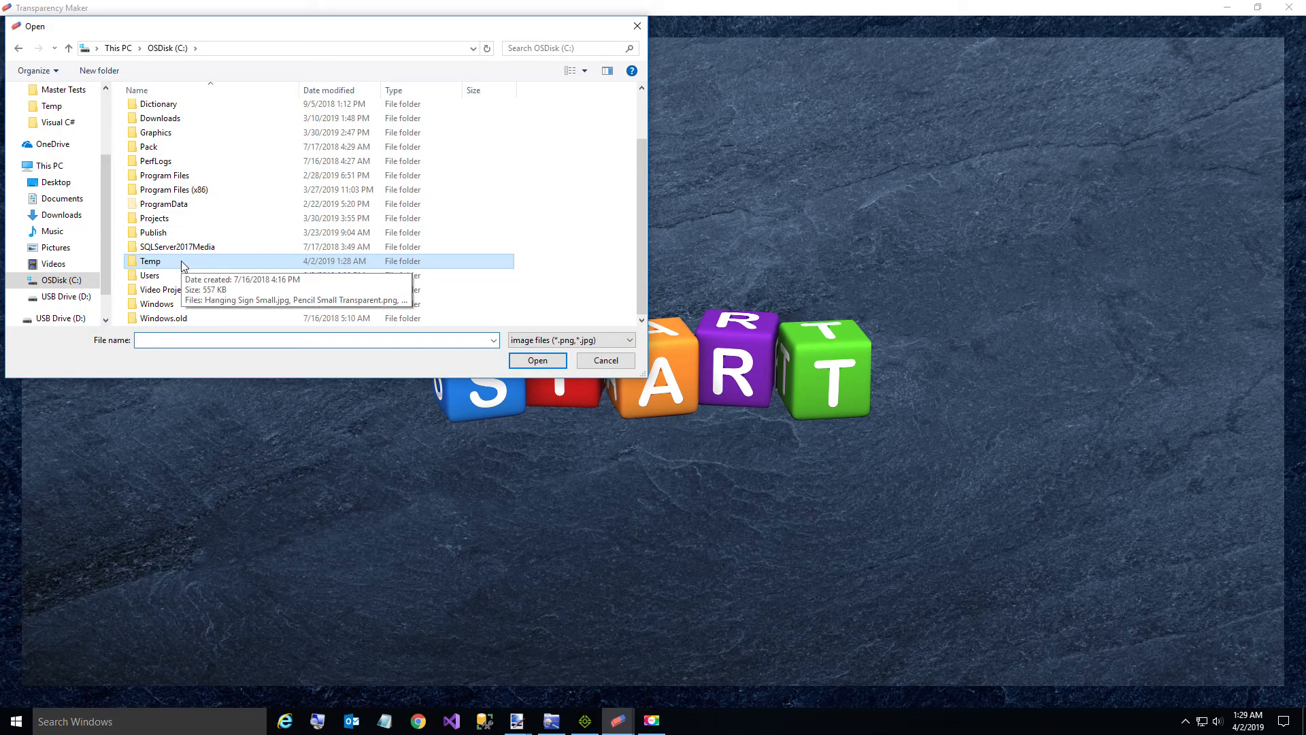
pyautogui.doubleClick(171, 228)
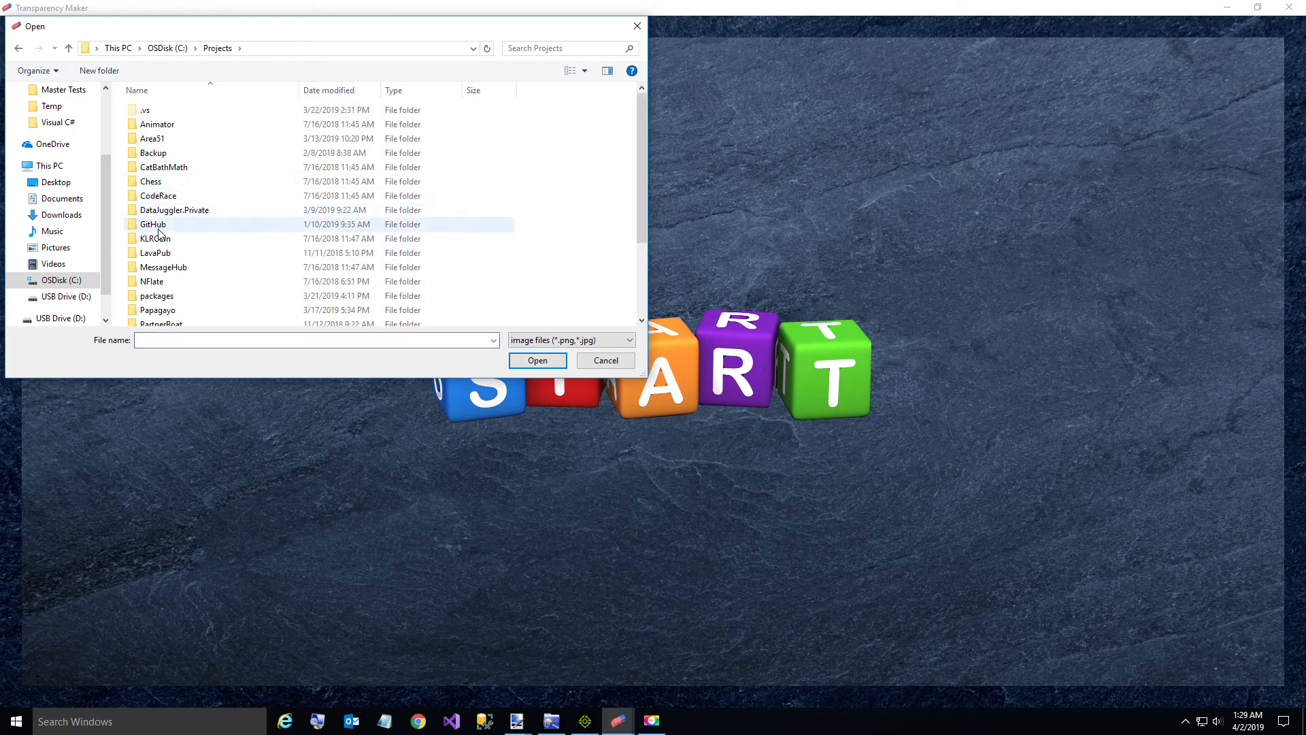
pyautogui.doubleClick(158, 227)
pyautogui.doubleClick(170, 111)
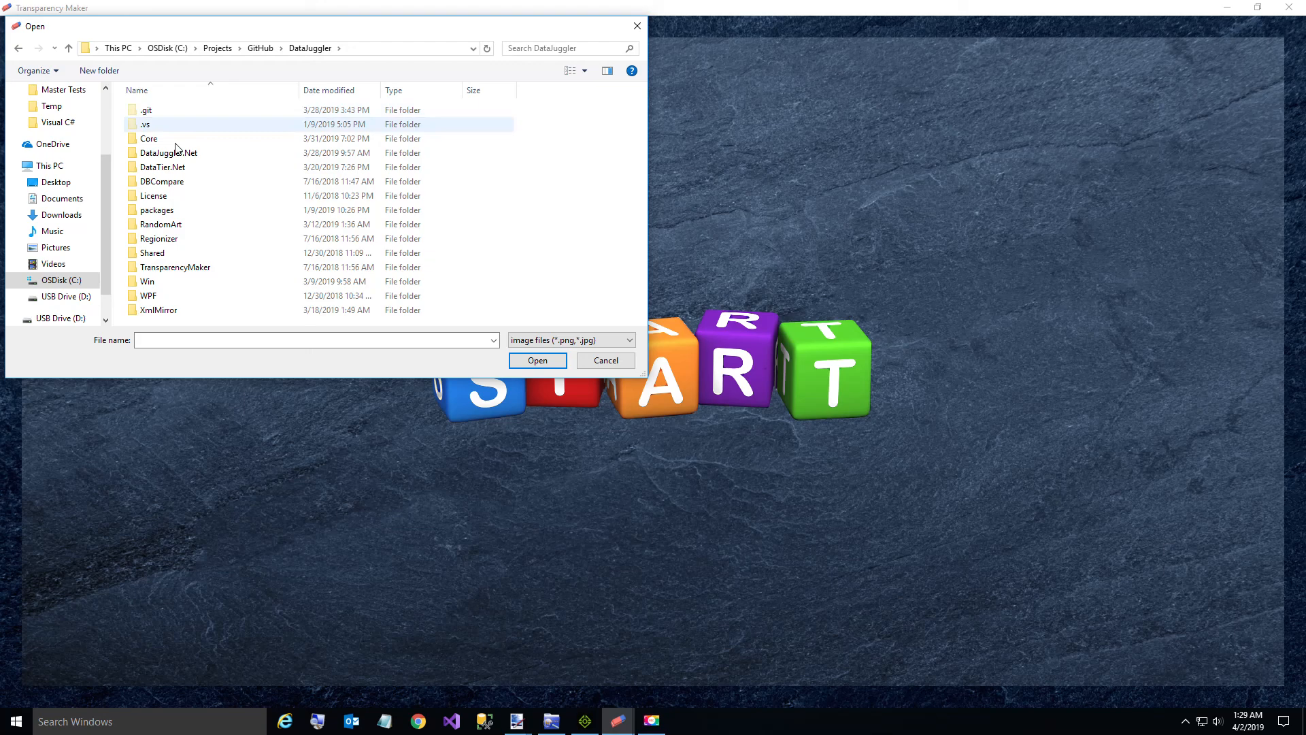
# Step: Open 3D Pipes.png from the TransparencyMaker\TransparencyMaker\Images\Samples folder
pyautogui.doubleClick(198, 266)
pyautogui.doubleClick(174, 126)
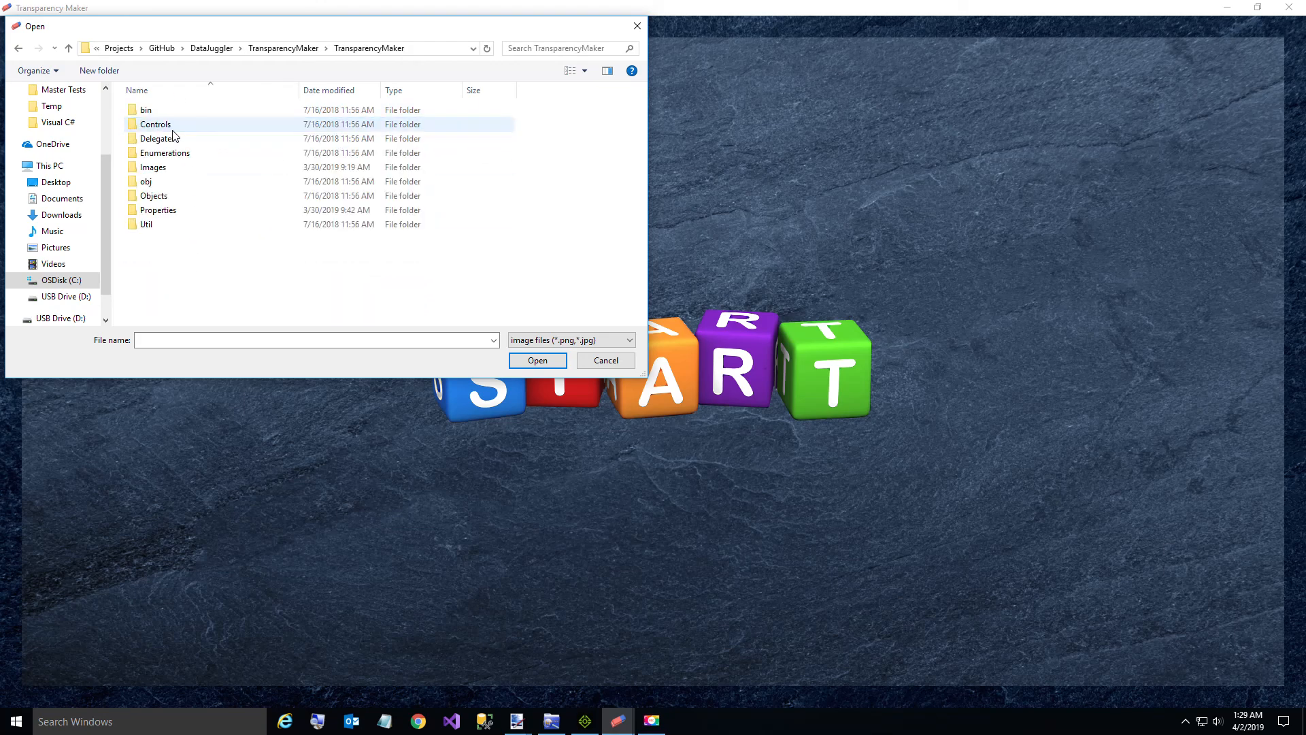
pyautogui.doubleClick(163, 167)
pyautogui.doubleClick(160, 131)
pyautogui.doubleClick(161, 136)
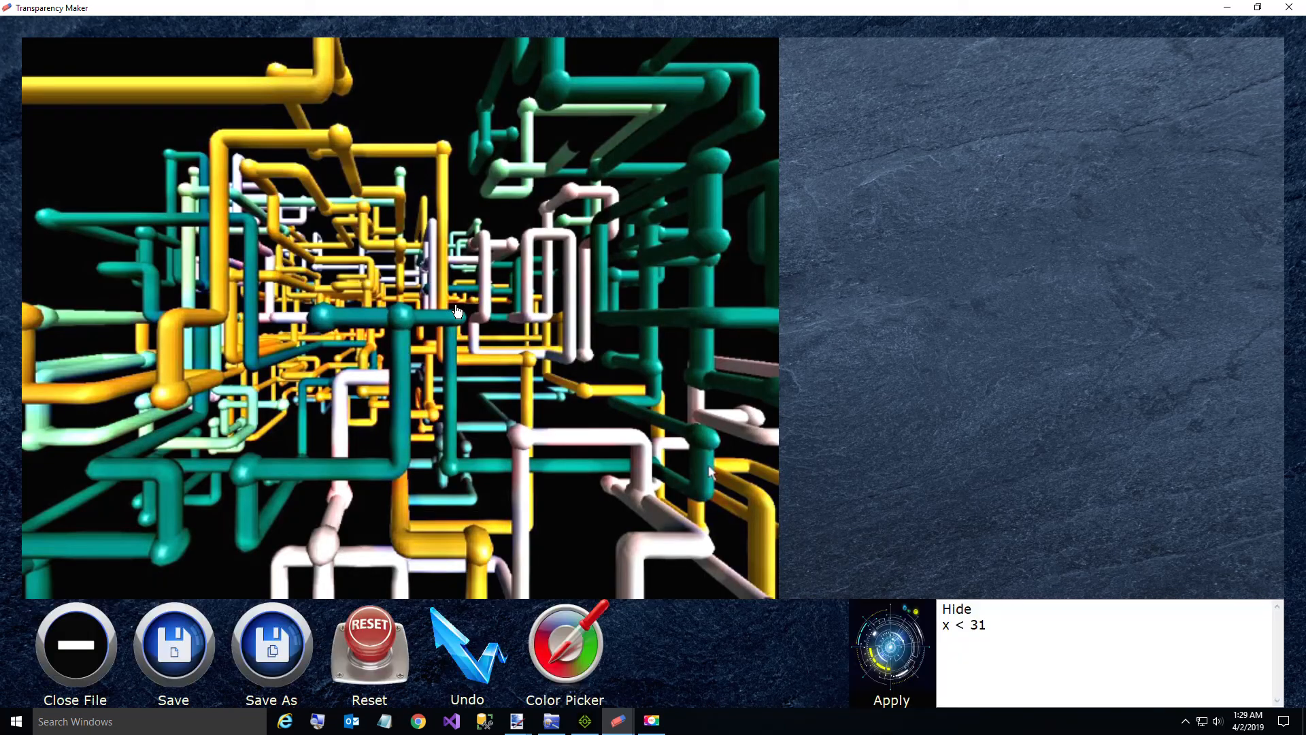
# Step: Replace the query with Hide Total < 20 and apply it to remove the black background of the pipes image
pyautogui.click(996, 626)
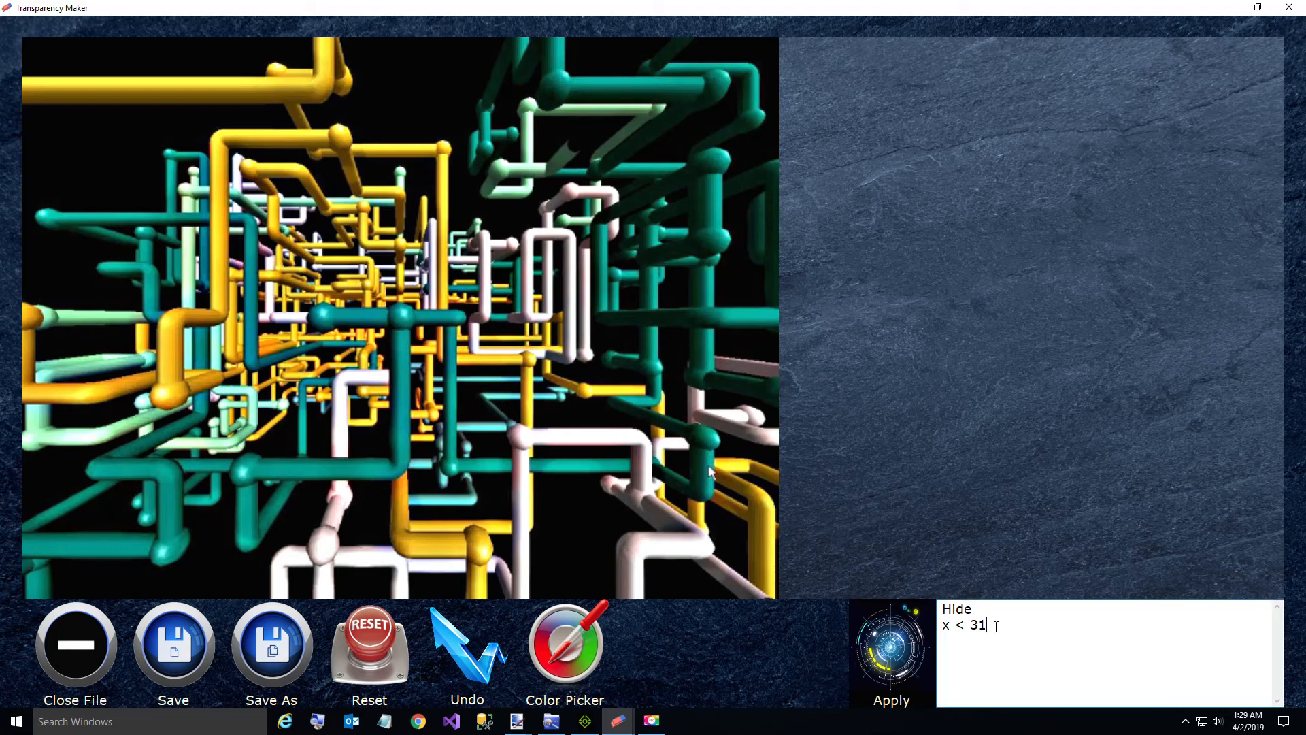
pyautogui.press('BackSpace')
pyautogui.press('BackSpace')
pyautogui.press('BackSpace')
pyautogui.press('BackSpace')
pyautogui.press('BackSpace')
pyautogui.write('Hide To')
pyautogui.press('BackSpace')
pyautogui.press('BackSpace')
pyautogui.write('Total < 20')
pyautogui.click(886, 659)
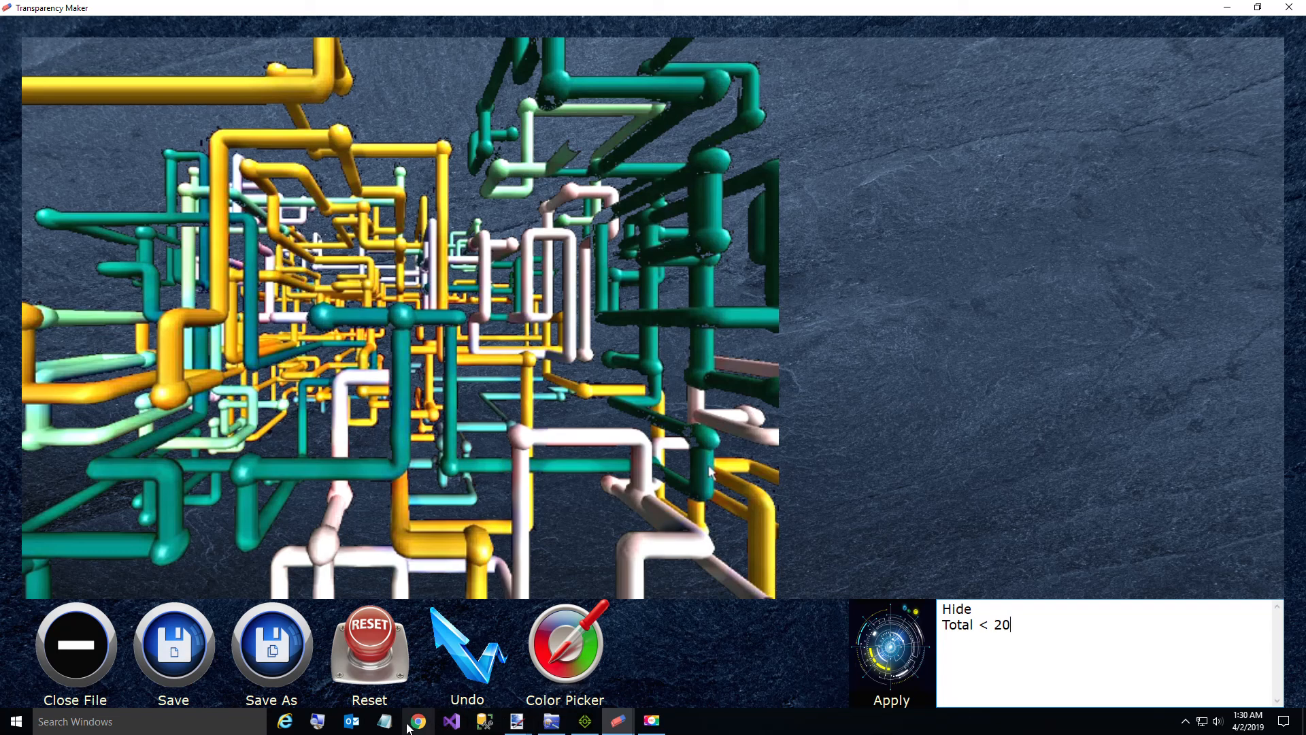
# Step: Switch to iClone 7 to view the scene with the Transparency Maker shop
pyautogui.moveTo(583, 729)
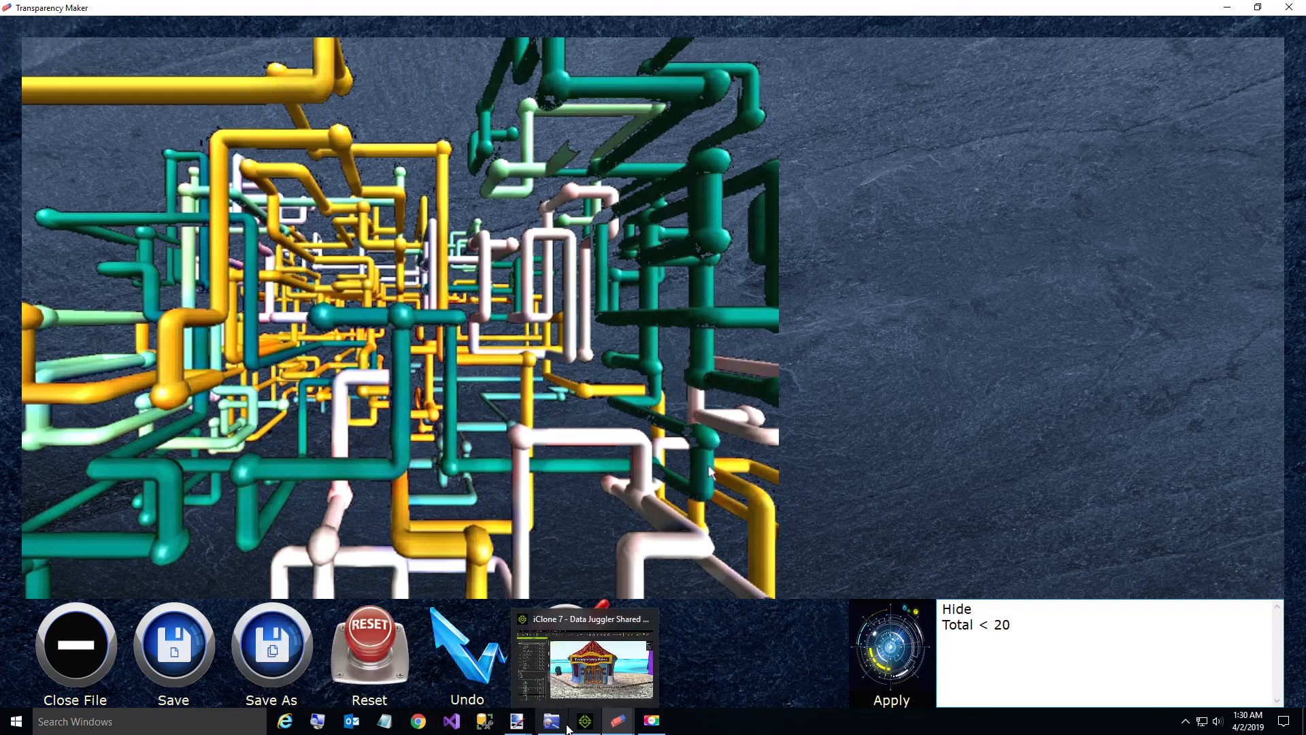
pyautogui.moveTo(517, 727)
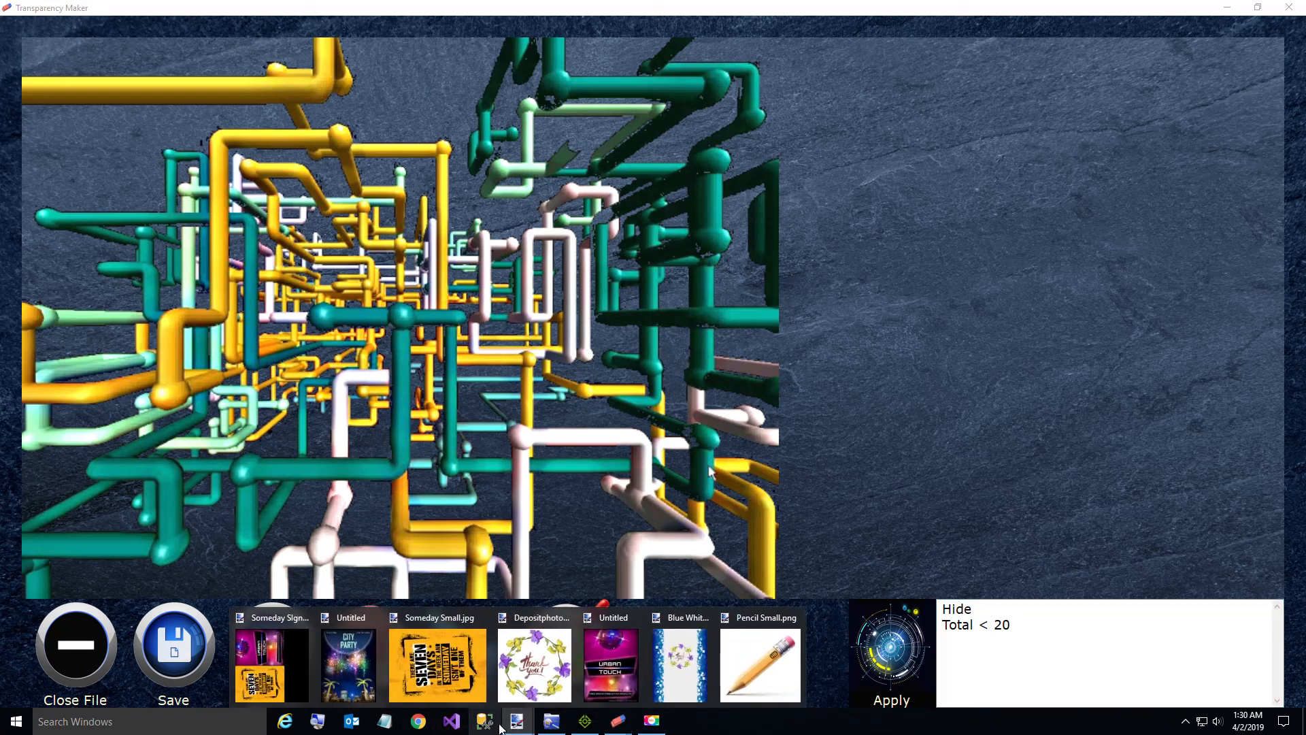
pyautogui.click(588, 721)
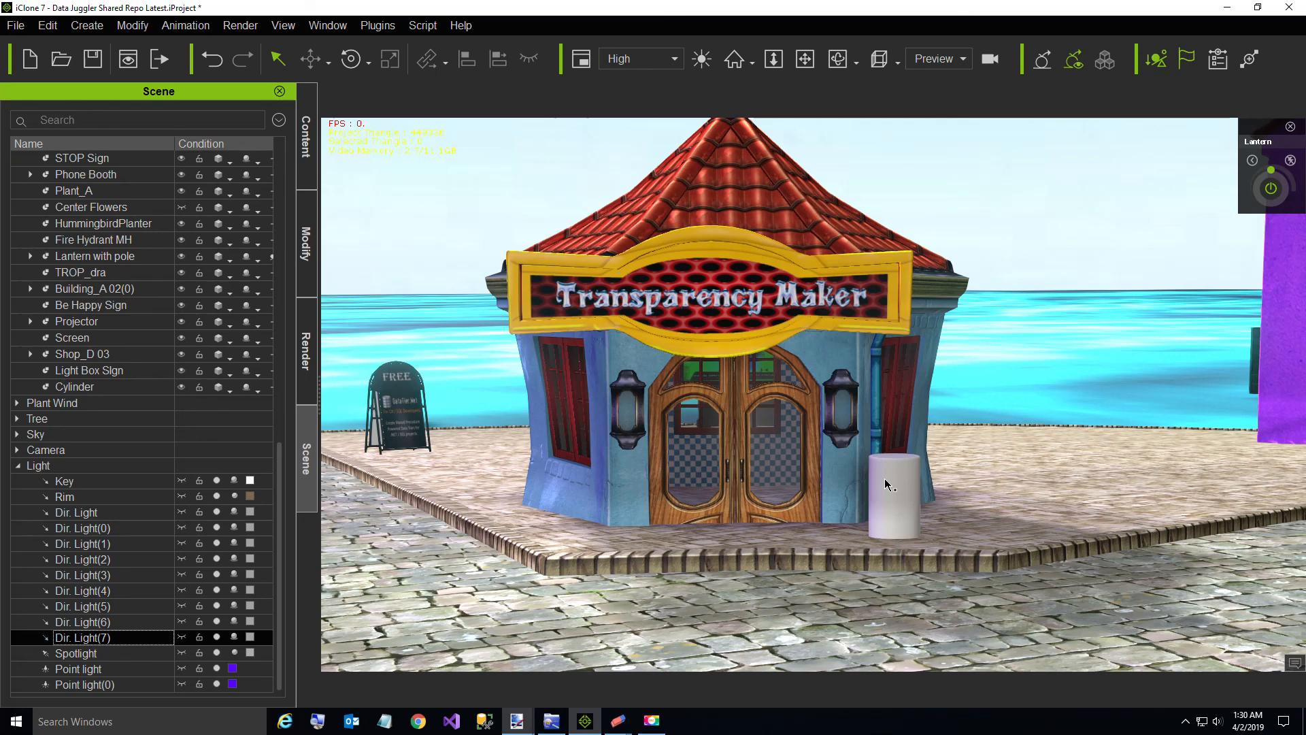
pyautogui.moveTo(583, 723)
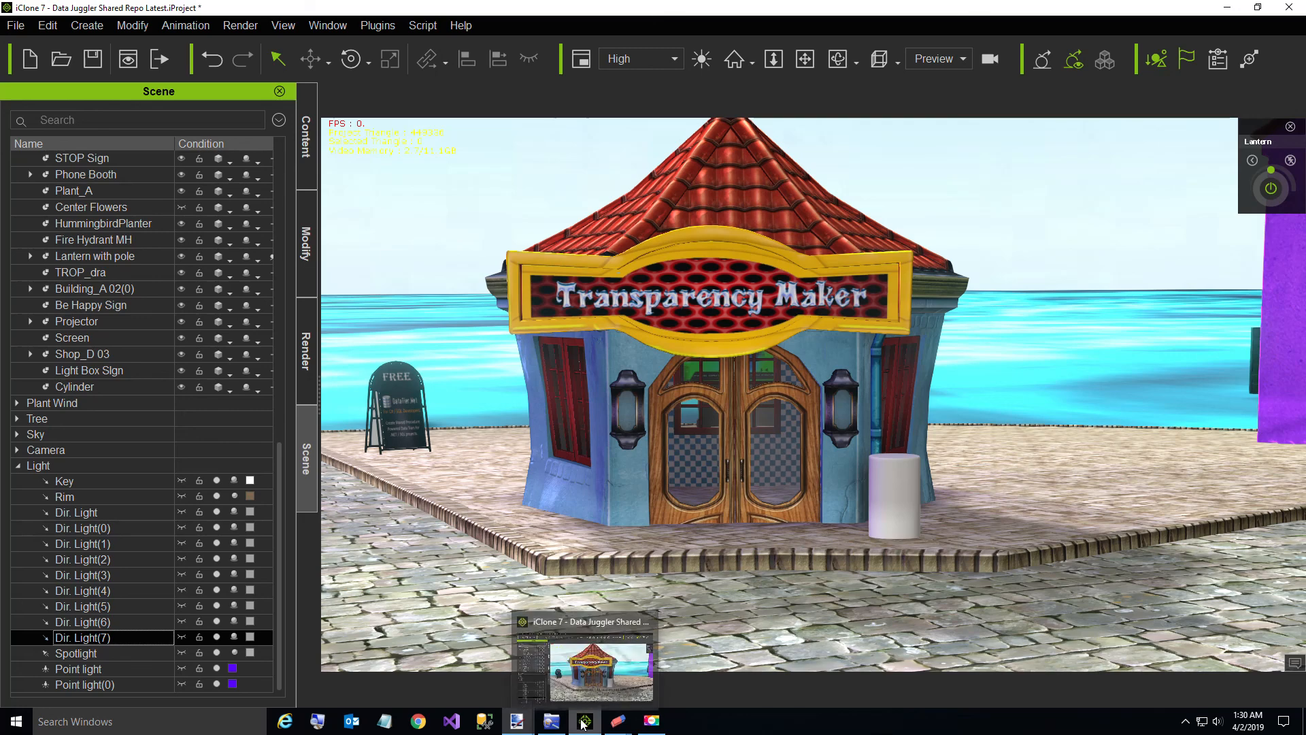